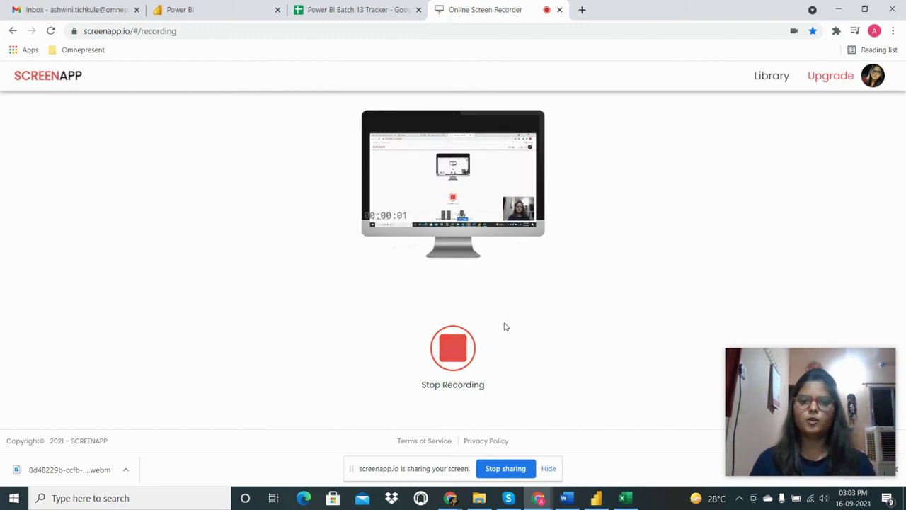
- Bring the Word document of FTSE 100 exercise instructions to the front and scroll to its top
{"action": "left_click", "coordinate": [565, 497]}
{"action": "scroll", "coordinate": [345, 269], "scroll_direction": "up", "scroll_amount": 5}
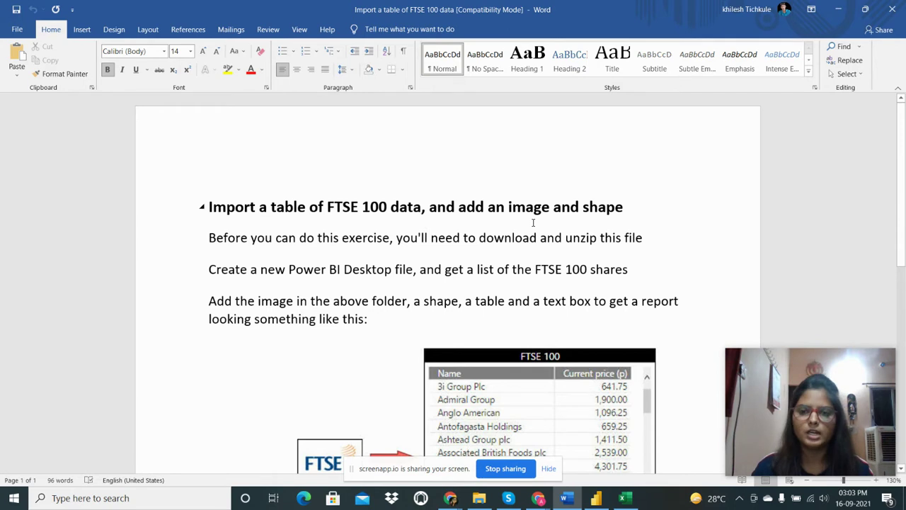
- Read down through the FTSE 100 exercise and example report, then switch to the Footsie Power BI file
{"action": "scroll", "coordinate": [418, 257], "scroll_direction": "down", "scroll_amount": 3}
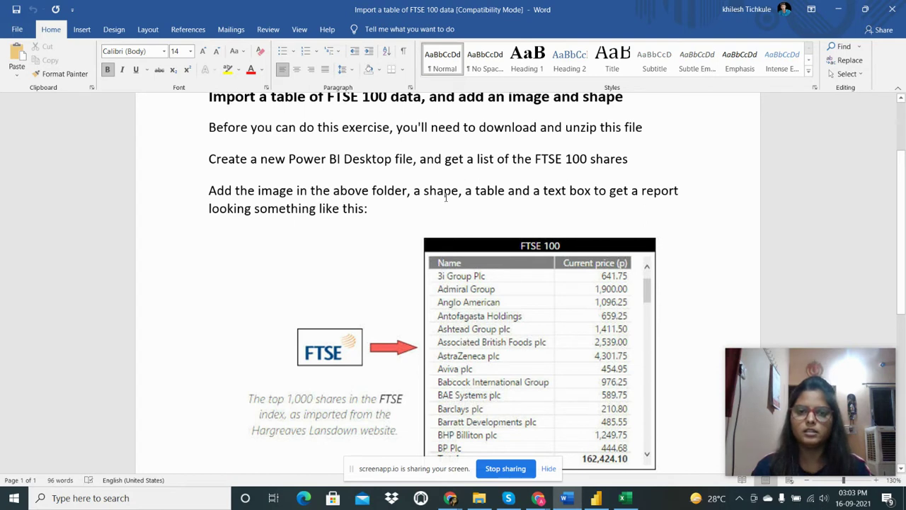
{"action": "scroll", "coordinate": [446, 198], "scroll_direction": "down", "scroll_amount": 1}
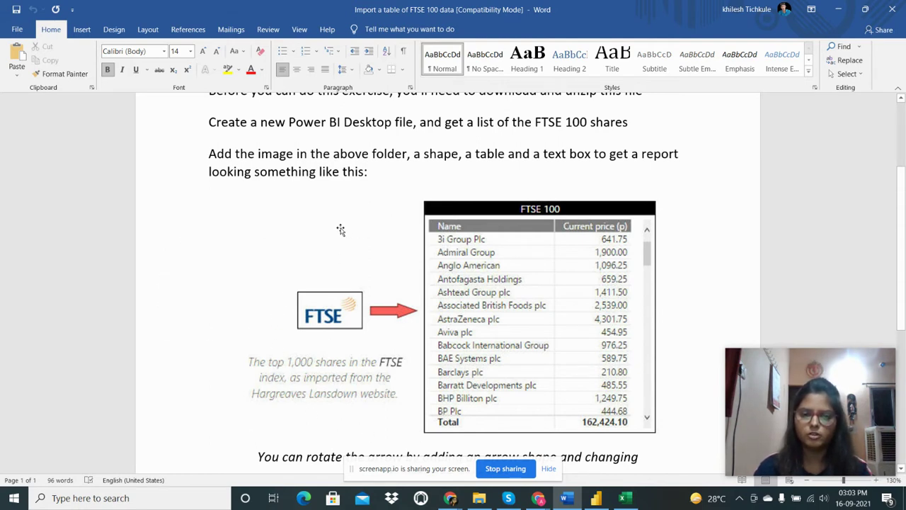
{"action": "scroll", "coordinate": [540, 281], "scroll_direction": "down", "scroll_amount": 1}
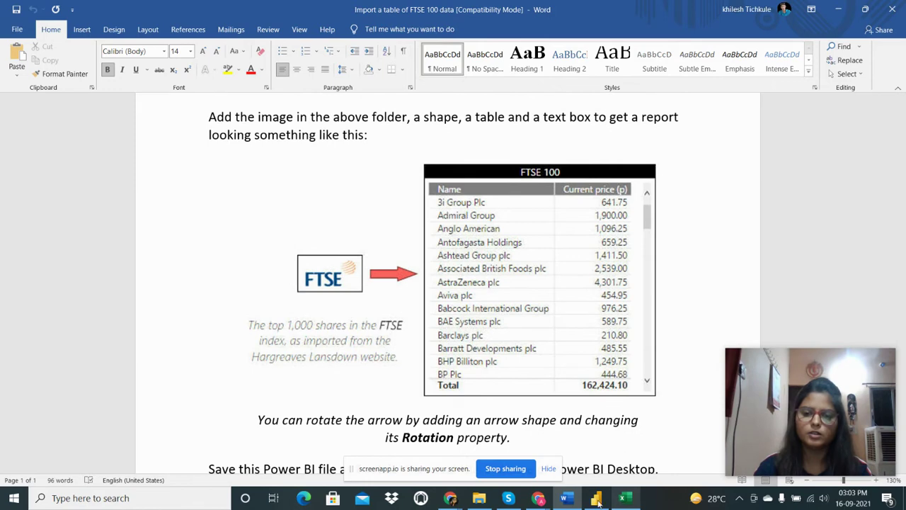
{"action": "left_click", "coordinate": [606, 501]}
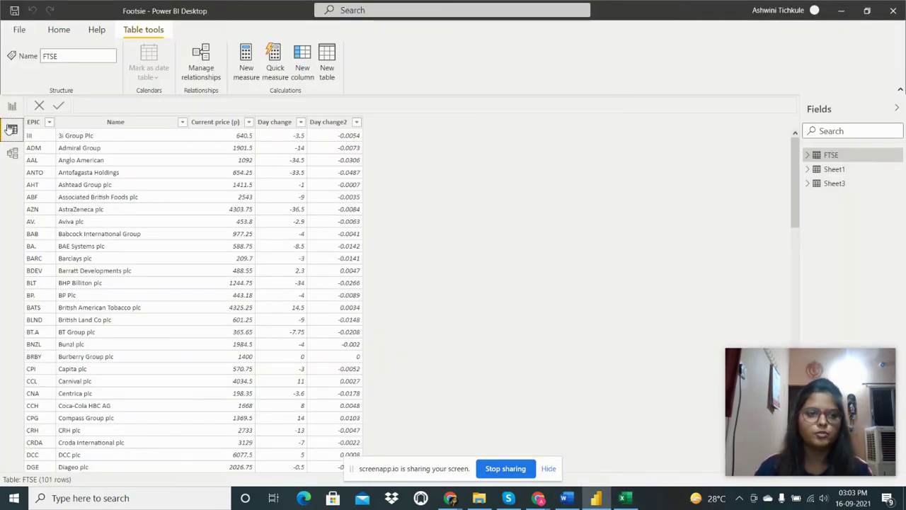
- Glance at the FTSE Excel workbook, minimize it, and return to the Footsie report page
{"action": "left_click", "coordinate": [622, 498]}
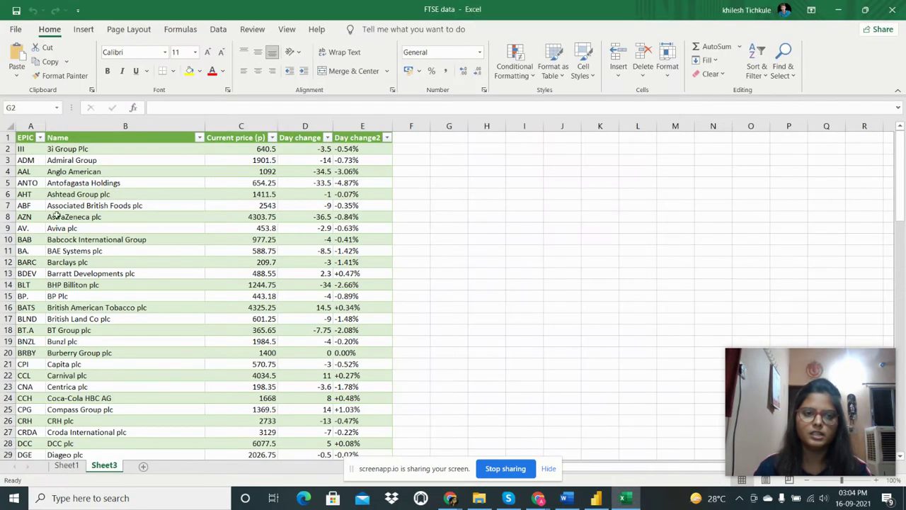
{"action": "left_click", "coordinate": [626, 494]}
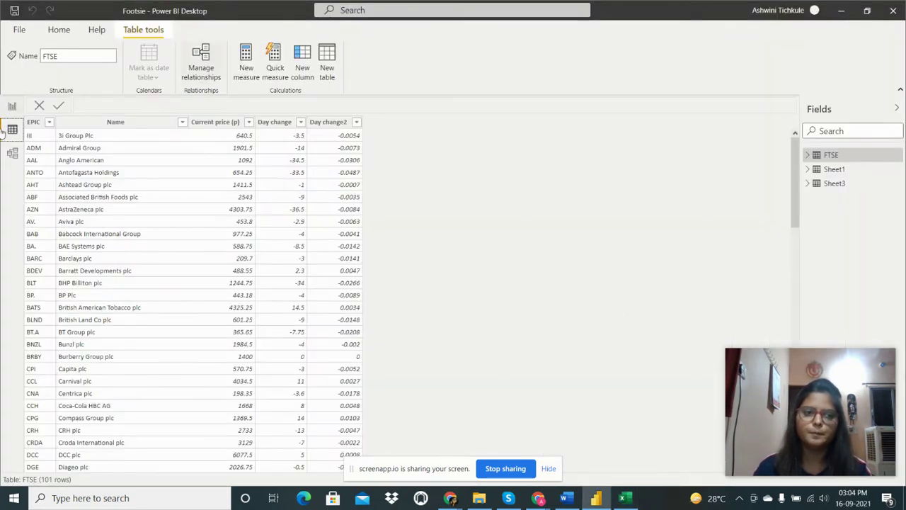
{"action": "left_click", "coordinate": [12, 107]}
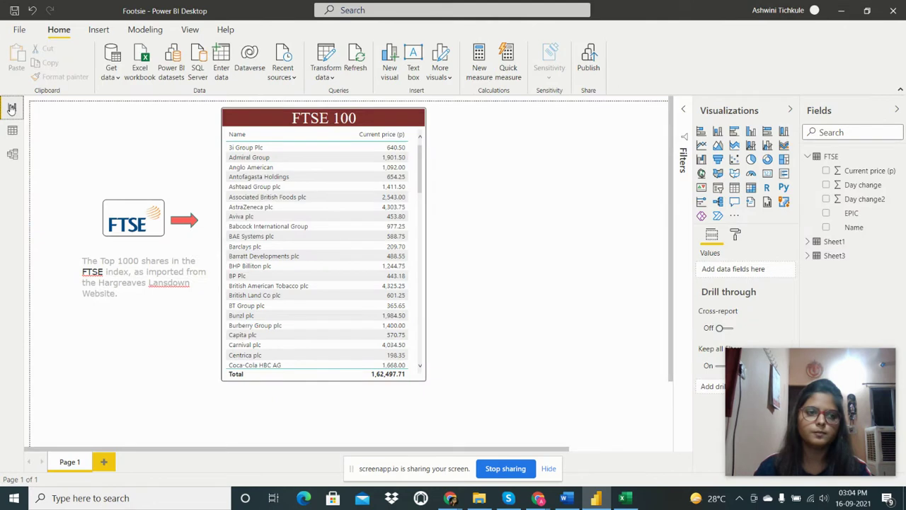
{"action": "left_click", "coordinate": [116, 79]}
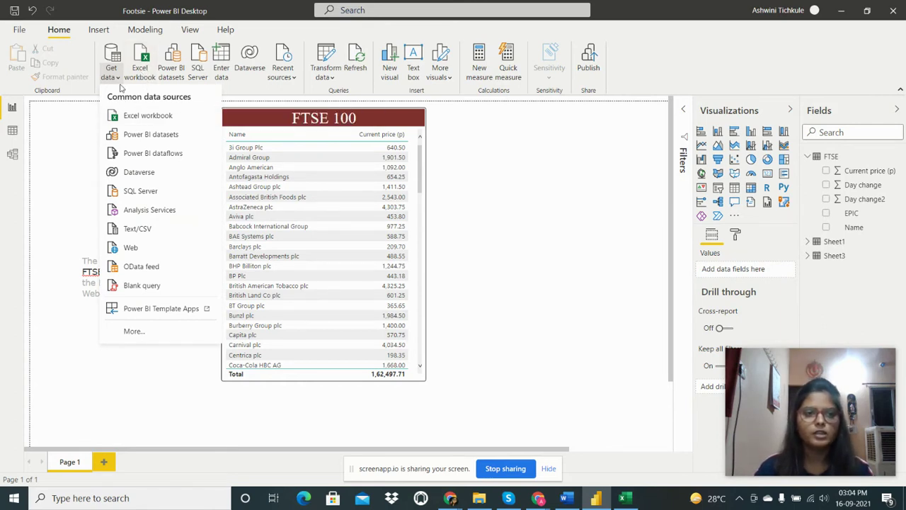
{"action": "left_click", "coordinate": [148, 117]}
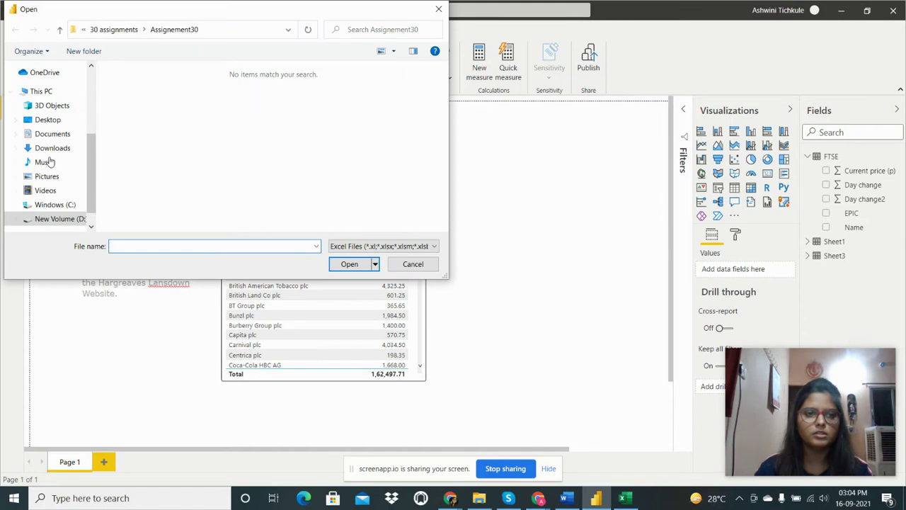
{"action": "left_click", "coordinate": [56, 218]}
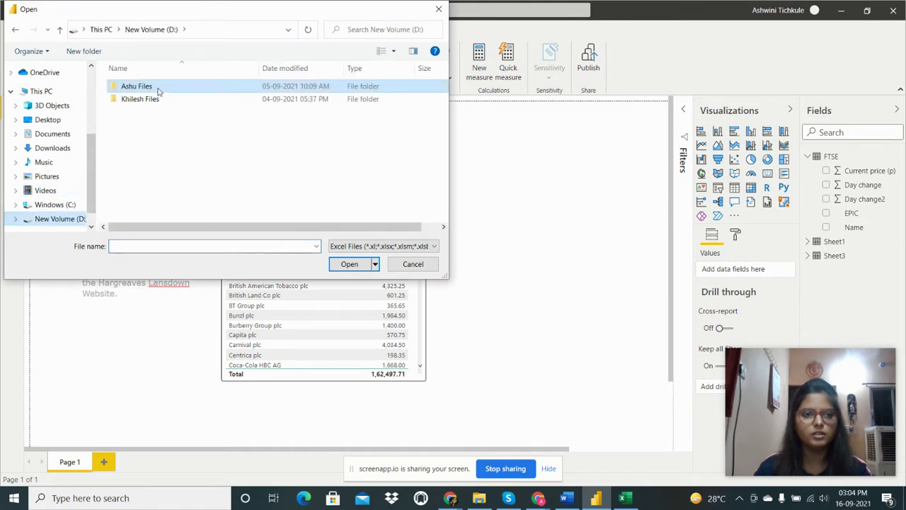
{"action": "double_click", "coordinate": [171, 88]}
{"action": "double_click", "coordinate": [170, 87]}
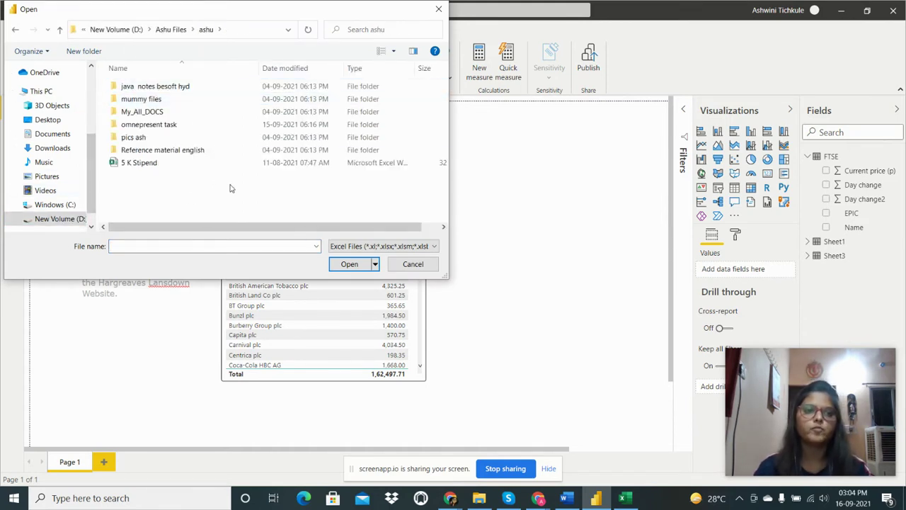
{"action": "left_click", "coordinate": [159, 126]}
{"action": "double_click", "coordinate": [159, 126]}
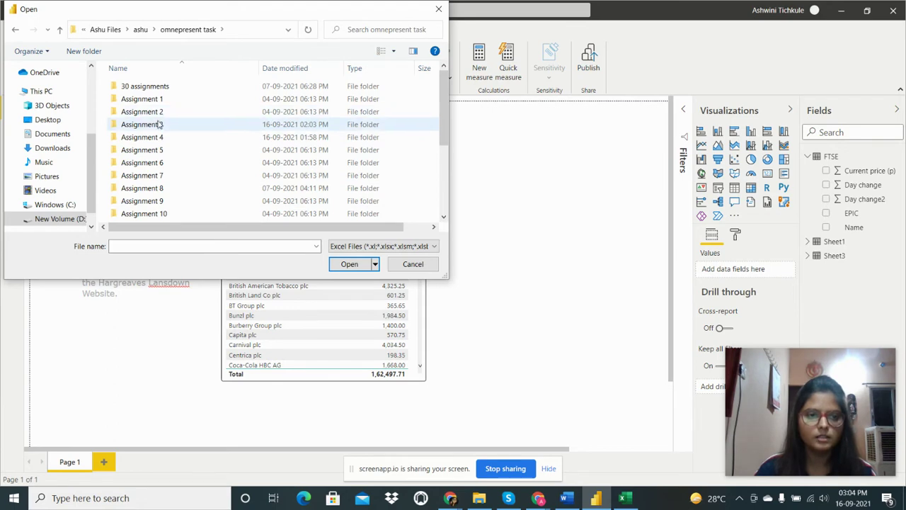
{"action": "double_click", "coordinate": [158, 124]}
{"action": "left_click", "coordinate": [181, 89]}
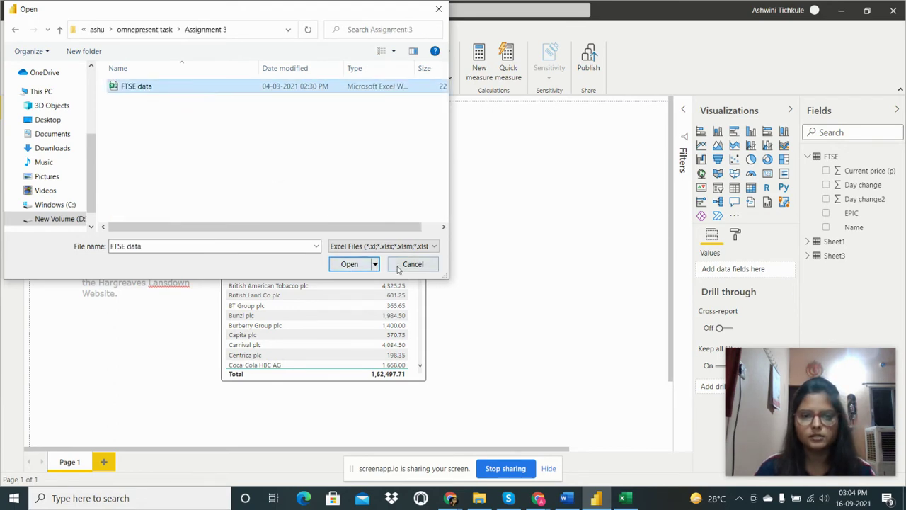
{"action": "left_click", "coordinate": [424, 270]}
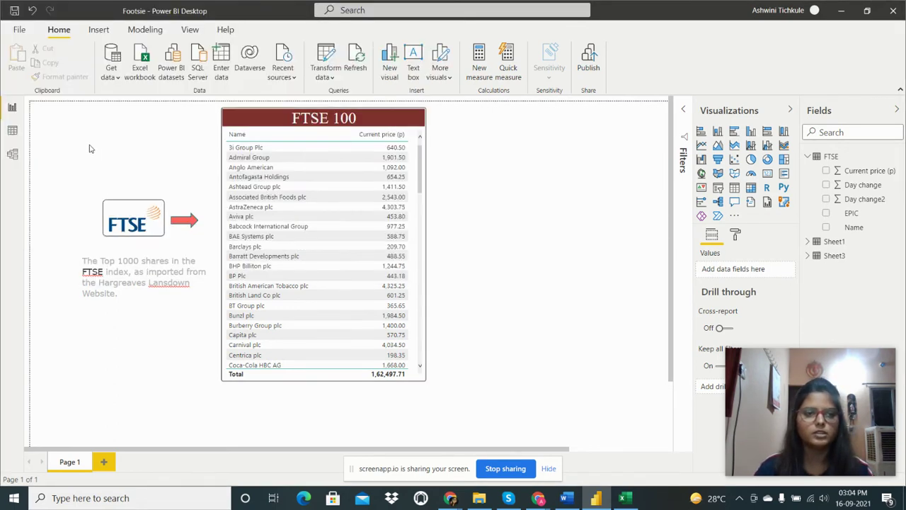
{"action": "left_click", "coordinate": [8, 131]}
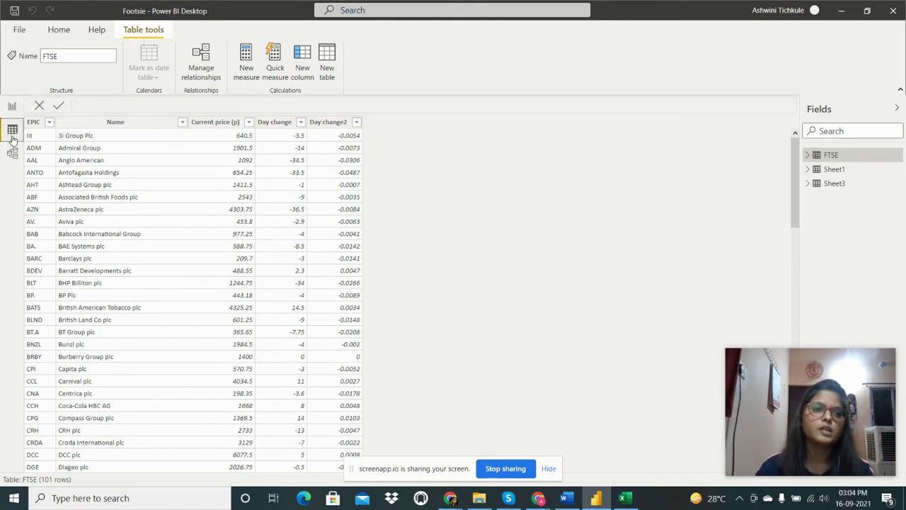
- Return to the report page and select the FTSE 100 table to show its Name and Current price (p) fields
{"action": "left_click", "coordinate": [12, 107]}
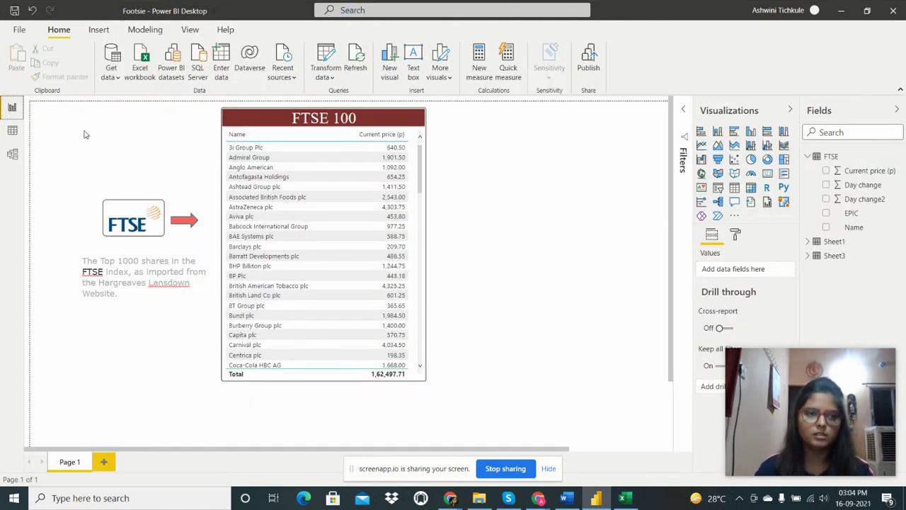
{"action": "left_click", "coordinate": [262, 121]}
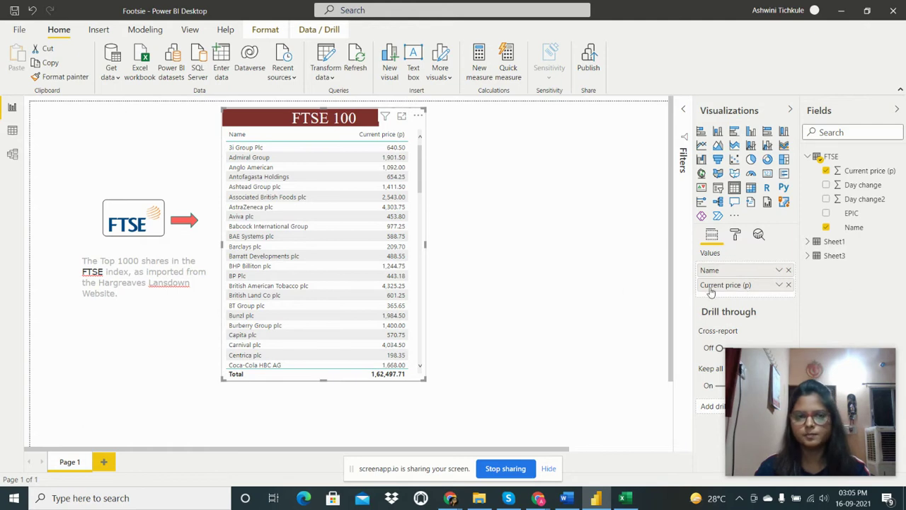
- Re-add Current price (p) and Name to the FTSE 100 table, with Name as the first column
{"action": "left_click", "coordinate": [827, 172]}
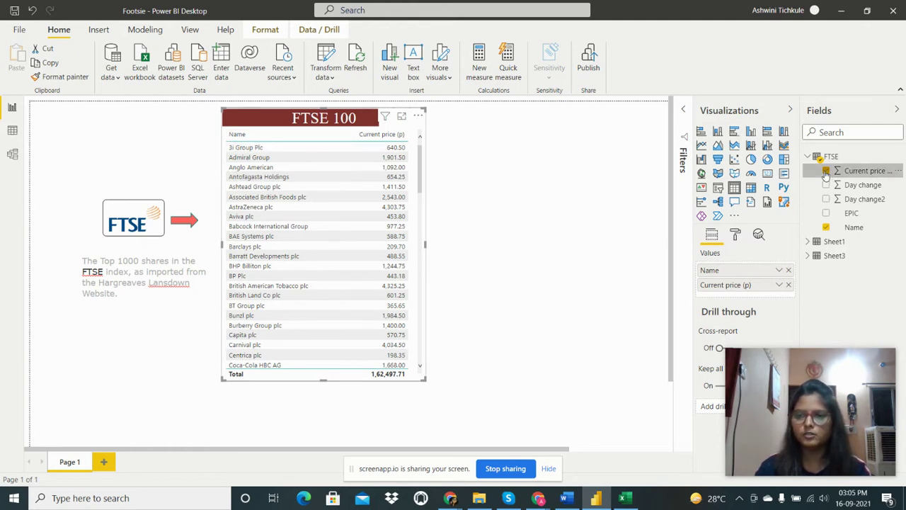
{"action": "left_click", "coordinate": [826, 227]}
{"action": "left_click", "coordinate": [827, 170]}
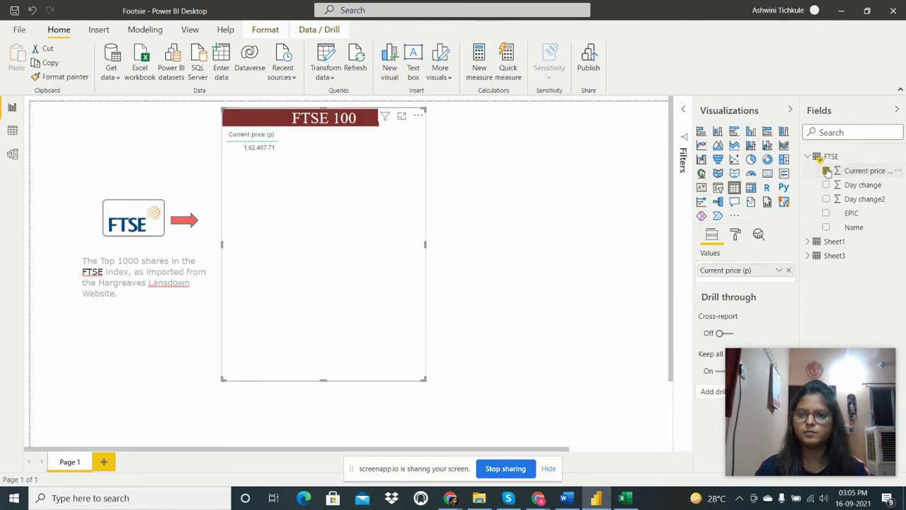
{"action": "left_click", "coordinate": [826, 227]}
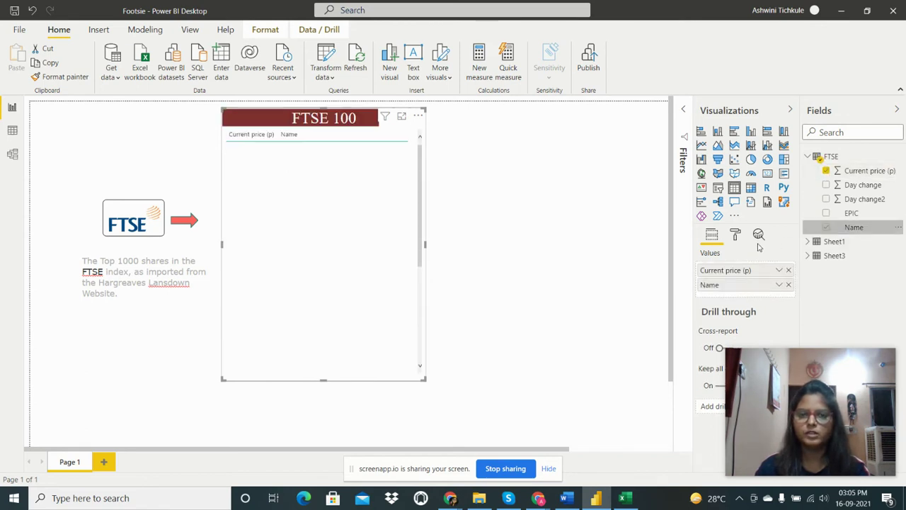
{"action": "left_click_drag", "start_coordinate": [714, 285], "coordinate": [711, 269]}
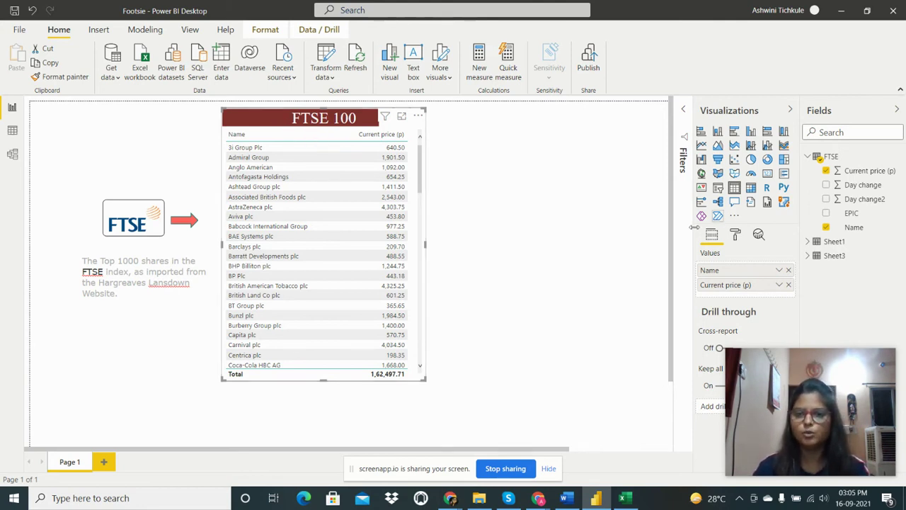
{"action": "left_click", "coordinate": [735, 236]}
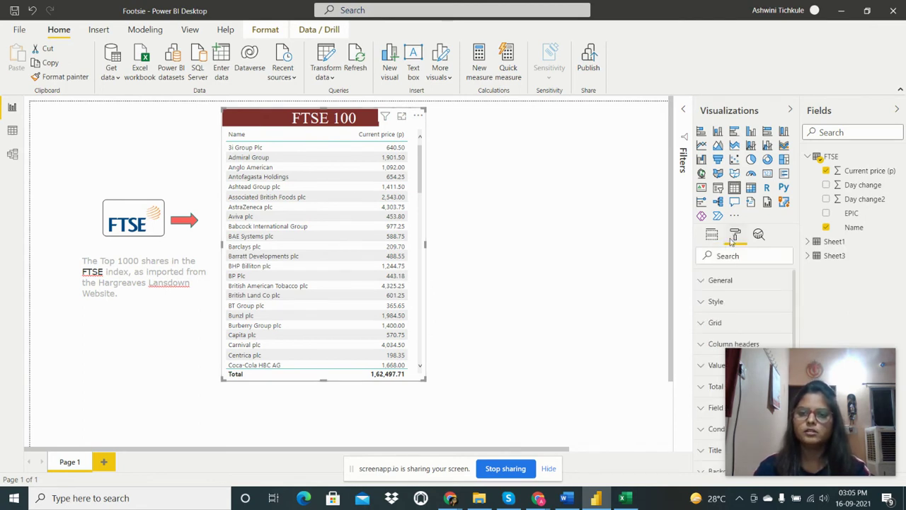
{"action": "left_click", "coordinate": [702, 303]}
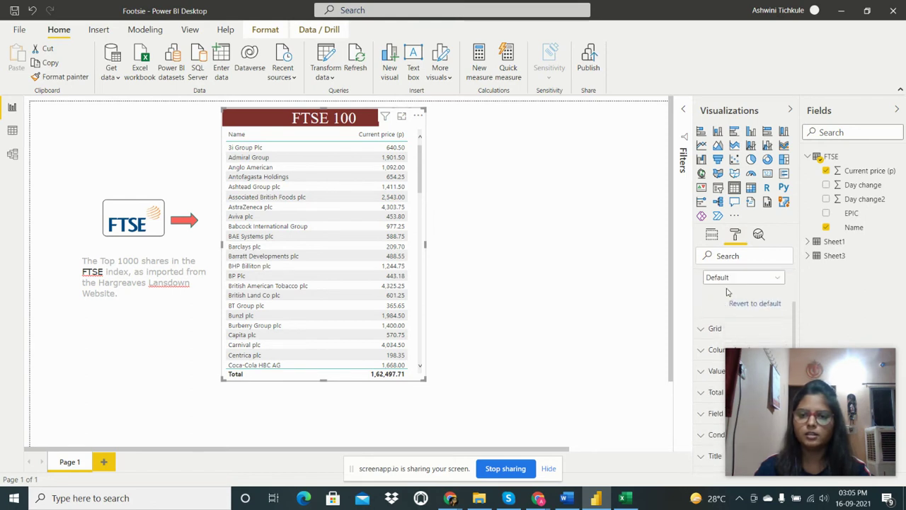
{"action": "left_click", "coordinate": [702, 305]}
{"action": "left_click", "coordinate": [702, 305]}
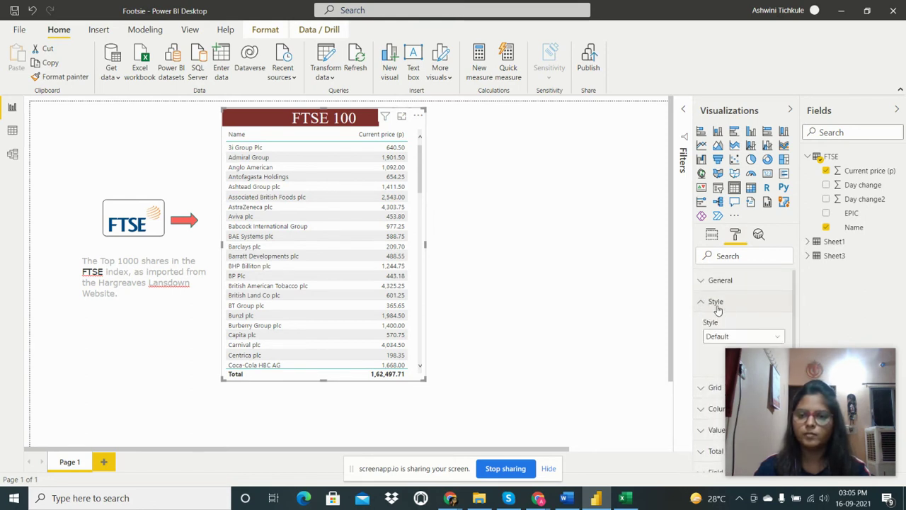
{"action": "left_click", "coordinate": [733, 339]}
{"action": "scroll", "coordinate": [735, 314], "scroll_direction": "down", "scroll_amount": 2}
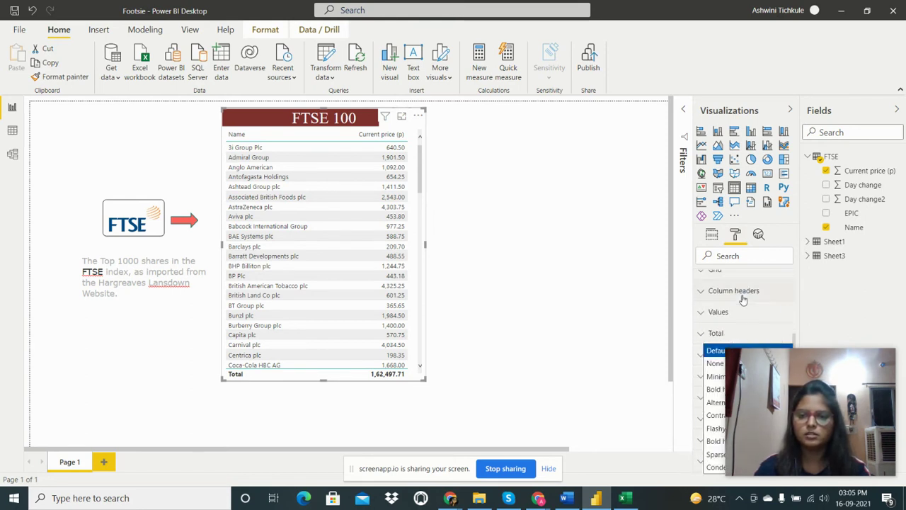
{"action": "scroll", "coordinate": [723, 349], "scroll_direction": "up", "scroll_amount": 2}
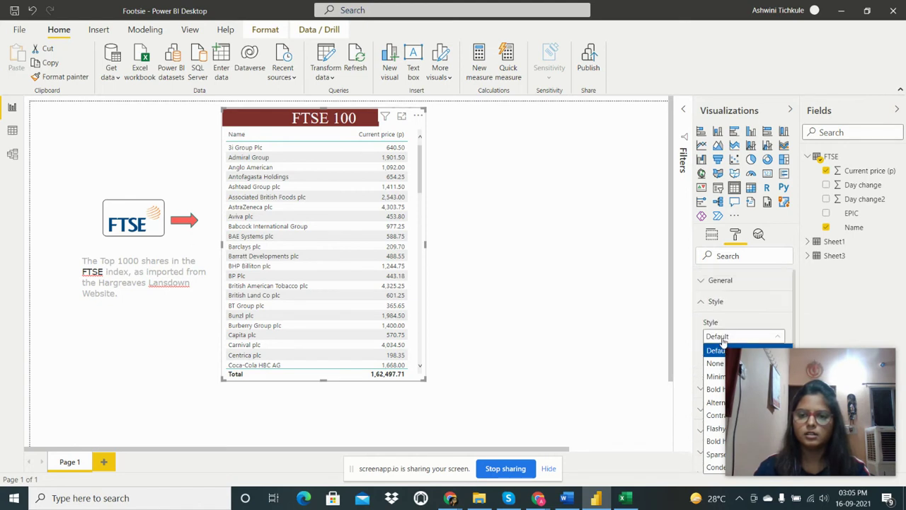
{"action": "left_click", "coordinate": [716, 429]}
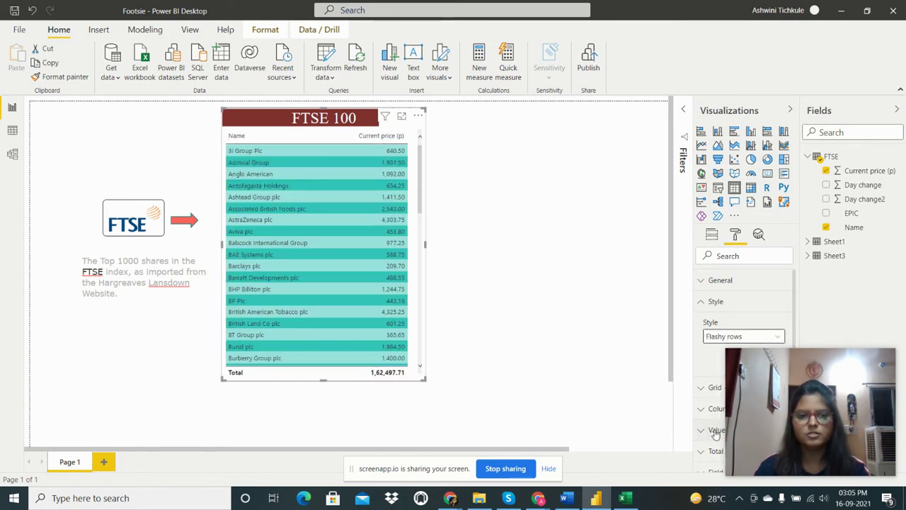
{"action": "left_click", "coordinate": [719, 340]}
{"action": "left_click", "coordinate": [715, 363]}
{"action": "left_click", "coordinate": [718, 339]}
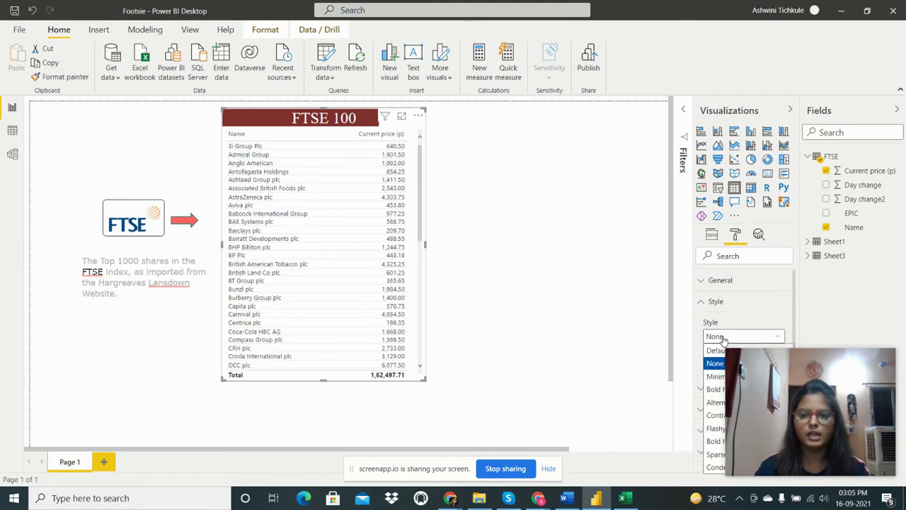
{"action": "left_click", "coordinate": [716, 352]}
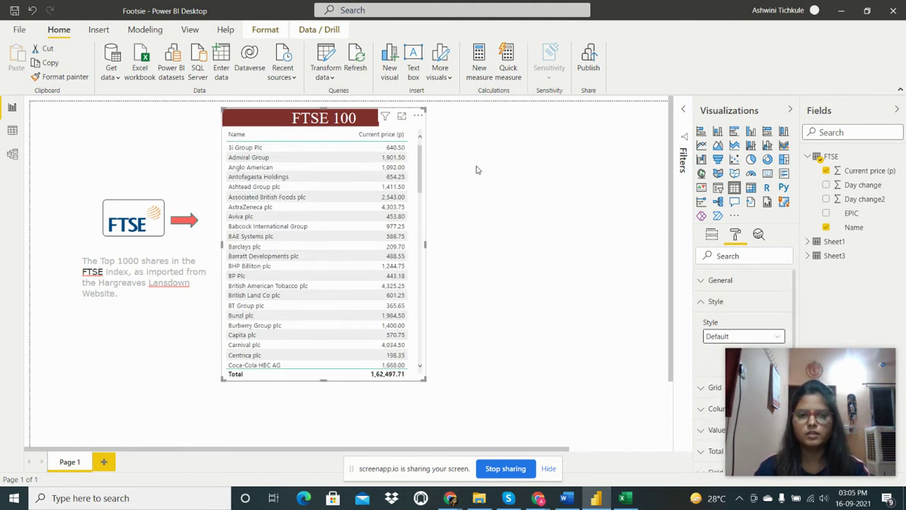
{"action": "left_click", "coordinate": [705, 312]}
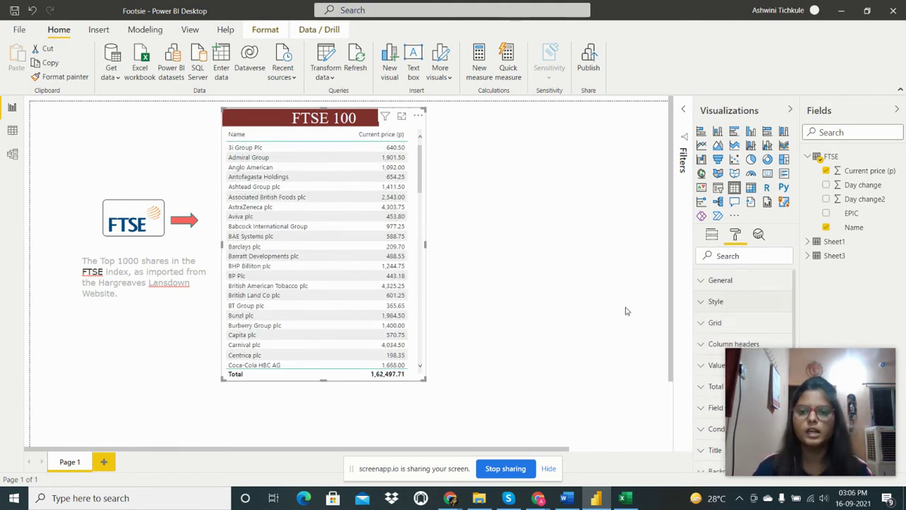
{"action": "left_click", "coordinate": [515, 242]}
{"action": "left_click", "coordinate": [278, 118]}
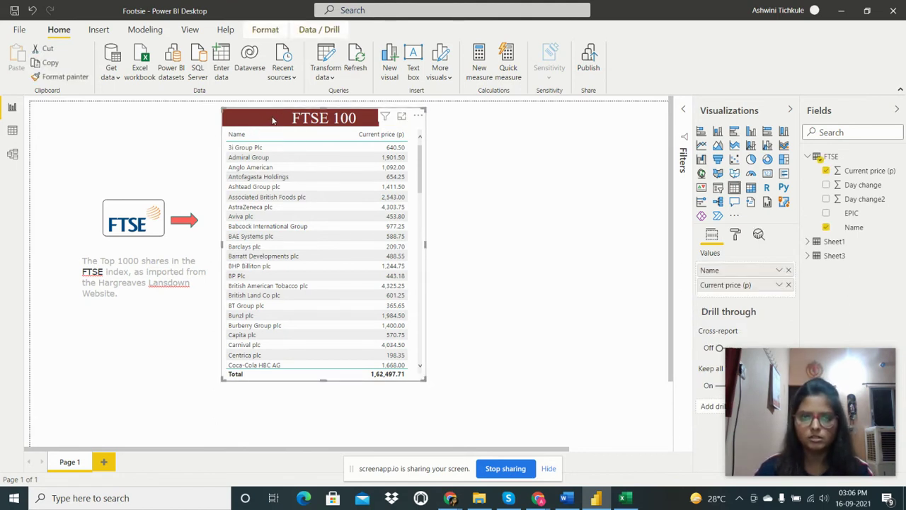
{"action": "left_click", "coordinate": [736, 236]}
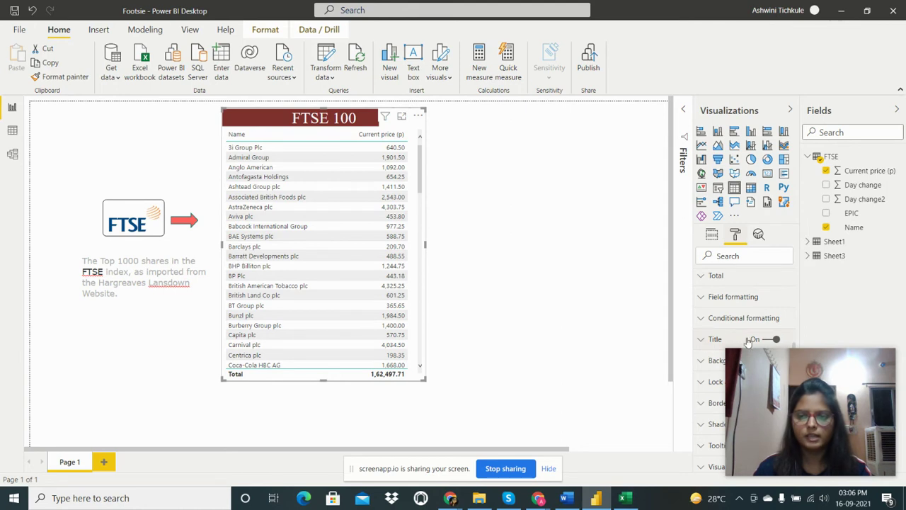
{"action": "left_click", "coordinate": [774, 341]}
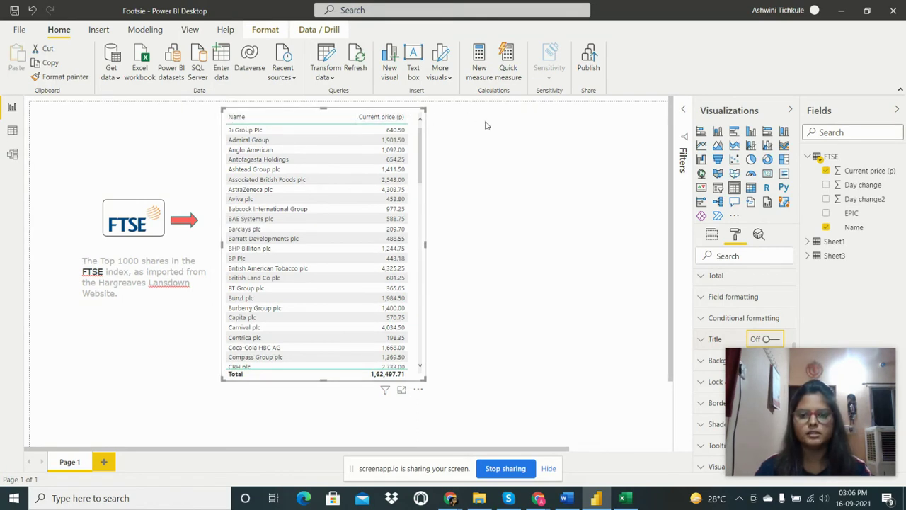
{"action": "left_click", "coordinate": [767, 339]}
{"action": "left_click", "coordinate": [704, 340]}
{"action": "left_click", "coordinate": [747, 315]}
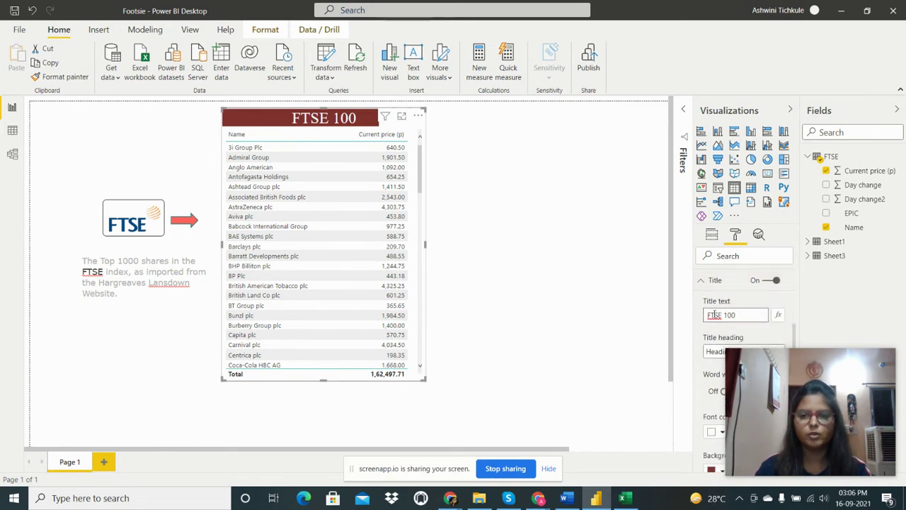
{"action": "scroll", "coordinate": [744, 305], "scroll_direction": "down", "scroll_amount": 3}
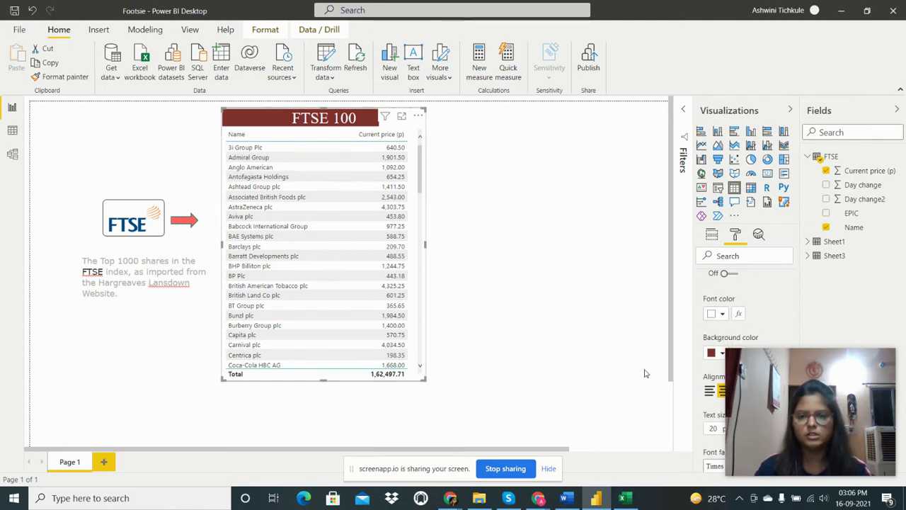
{"action": "scroll", "coordinate": [733, 343], "scroll_direction": "down", "scroll_amount": 3}
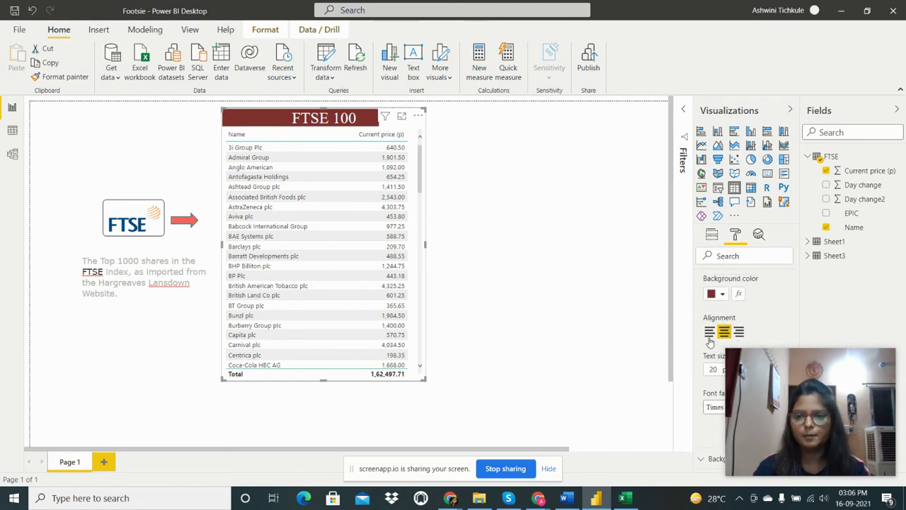
{"action": "scroll", "coordinate": [726, 342], "scroll_direction": "down", "scroll_amount": 2}
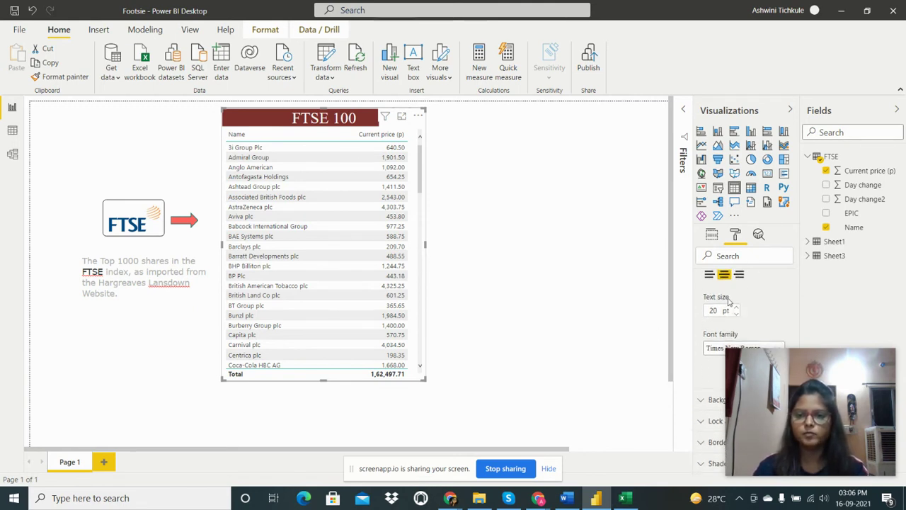
{"action": "scroll", "coordinate": [716, 287], "scroll_direction": "up", "scroll_amount": 2}
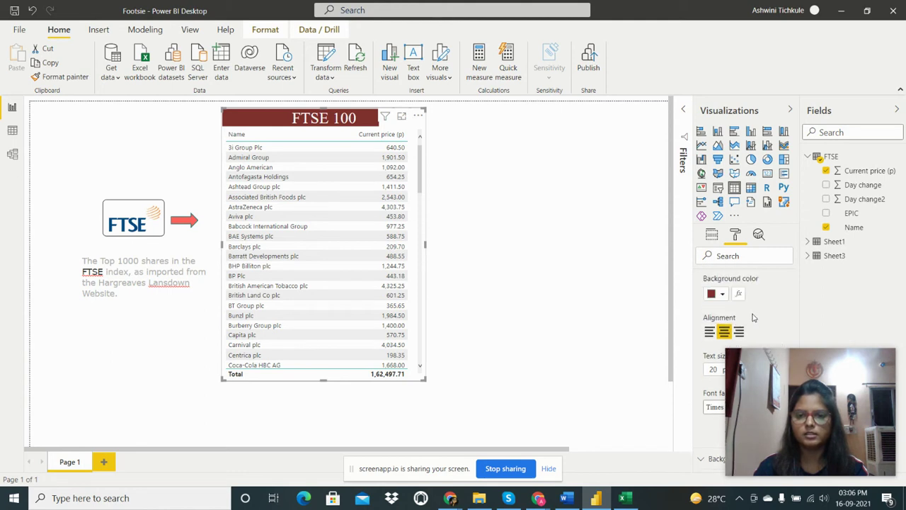
{"action": "left_click", "coordinate": [710, 332]}
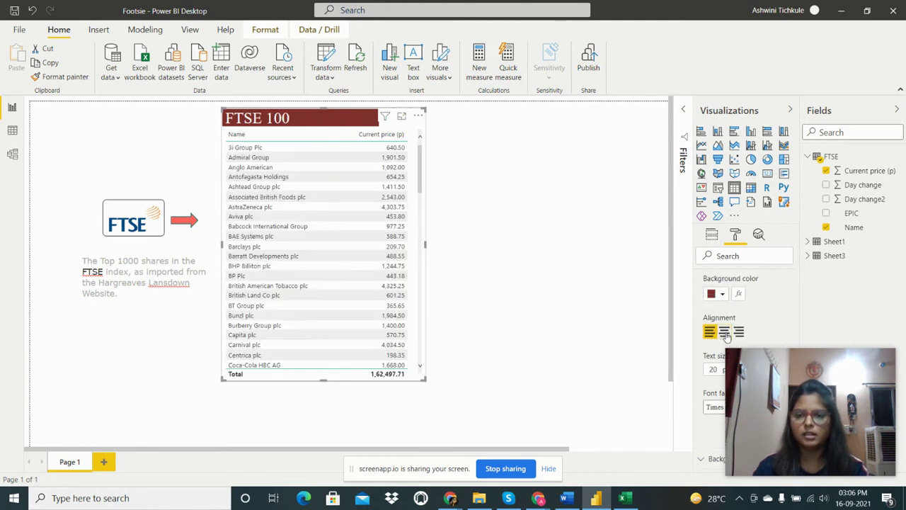
{"action": "left_click", "coordinate": [724, 334]}
{"action": "left_click", "coordinate": [734, 334]}
{"action": "left_click", "coordinate": [726, 333]}
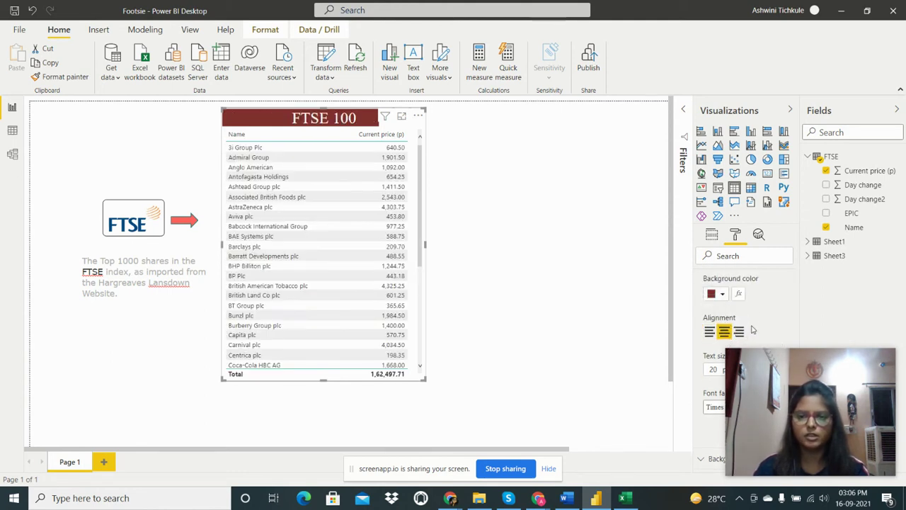
{"action": "scroll", "coordinate": [734, 330], "scroll_direction": "down", "scroll_amount": 1}
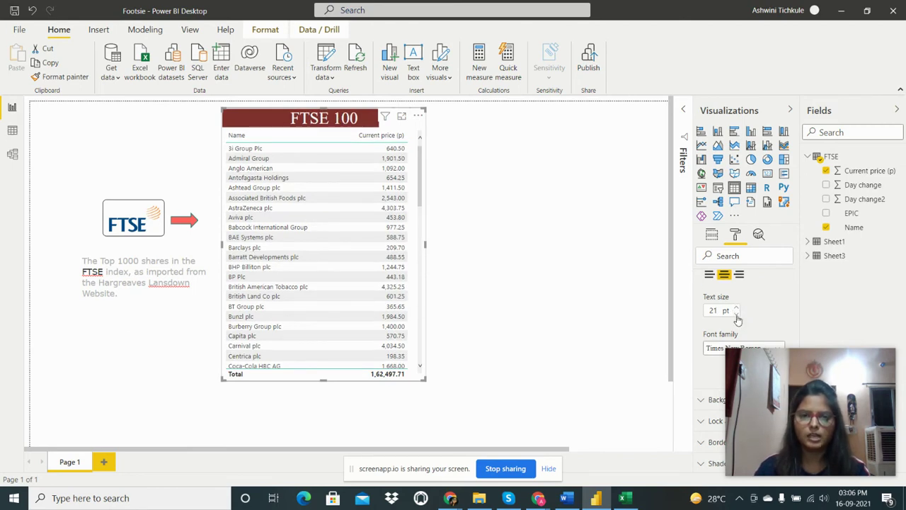
{"action": "left_click", "coordinate": [737, 314]}
{"action": "scroll", "coordinate": [737, 317], "scroll_direction": "down", "scroll_amount": 1}
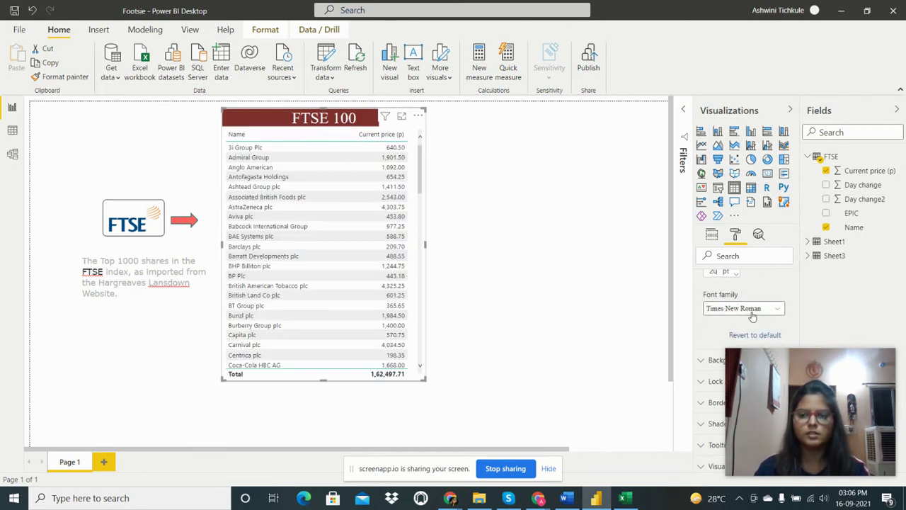
{"action": "left_click", "coordinate": [779, 311]}
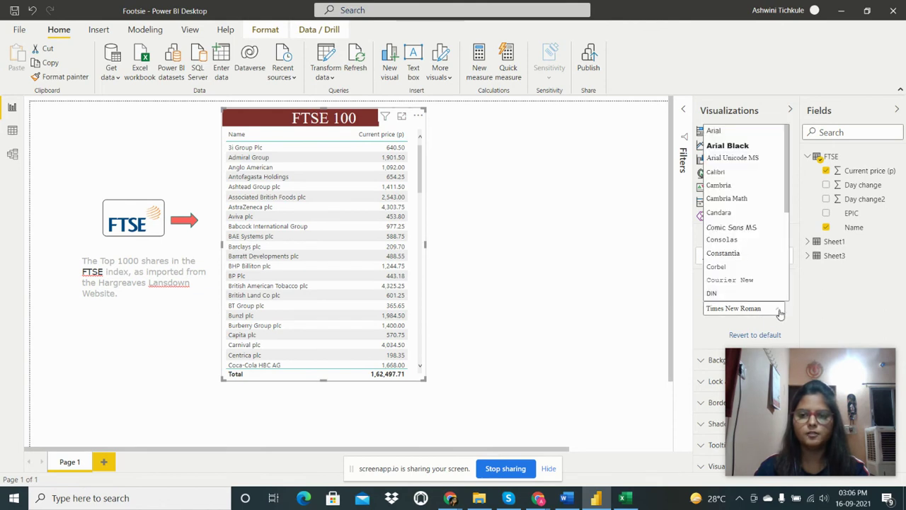
{"action": "left_click", "coordinate": [694, 306]}
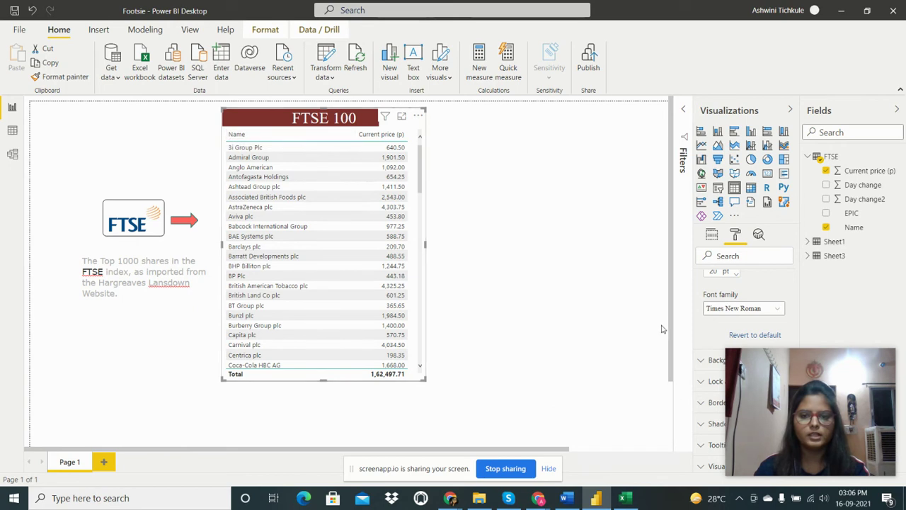
{"action": "left_click", "coordinate": [706, 364]}
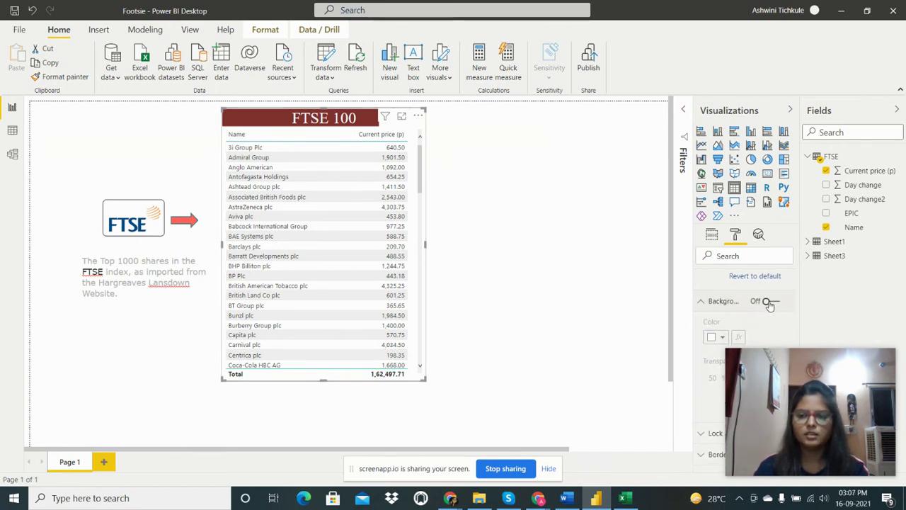
- Select the FTSE 100 table and then the FTSE logo in turn, then deselect them
{"action": "left_click", "coordinate": [617, 300]}
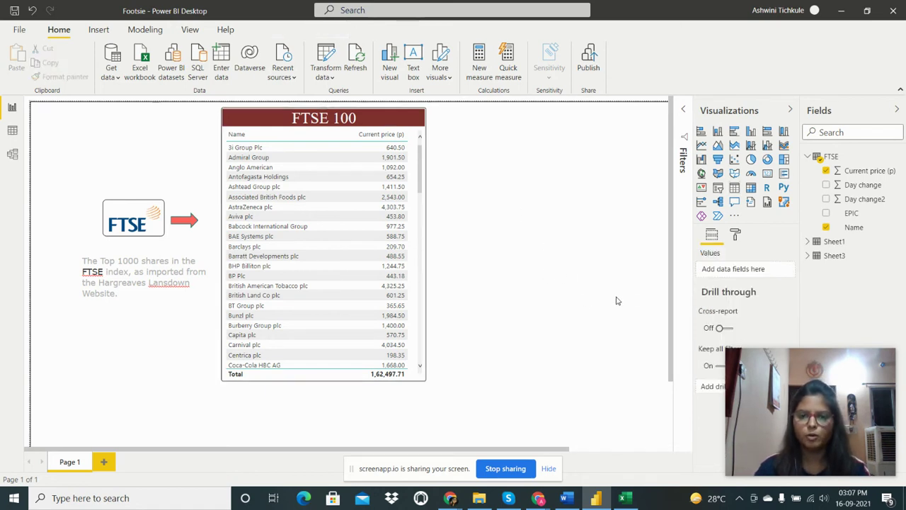
{"action": "left_click", "coordinate": [247, 116]}
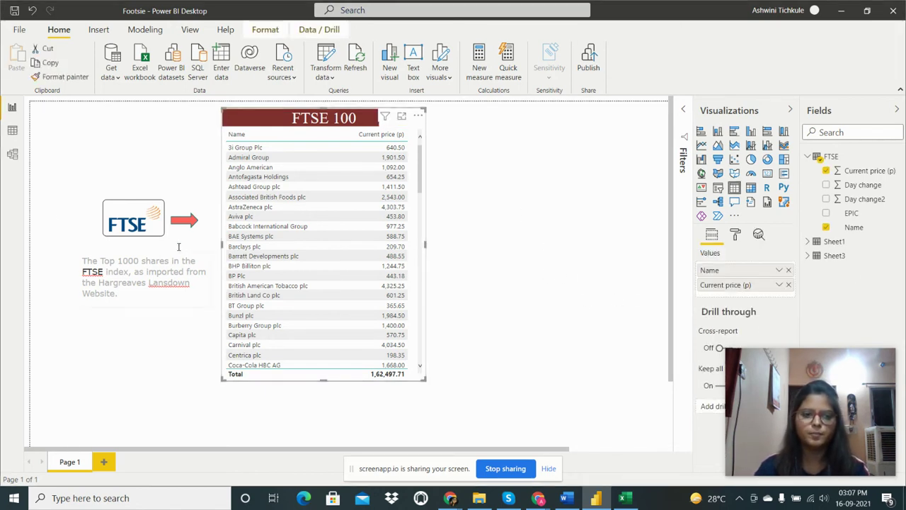
{"action": "left_click", "coordinate": [130, 205]}
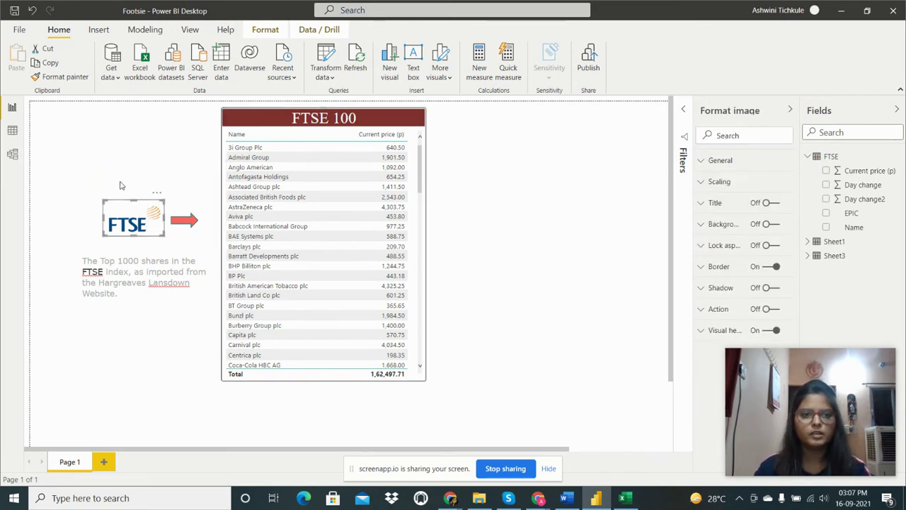
{"action": "left_click", "coordinate": [110, 137]}
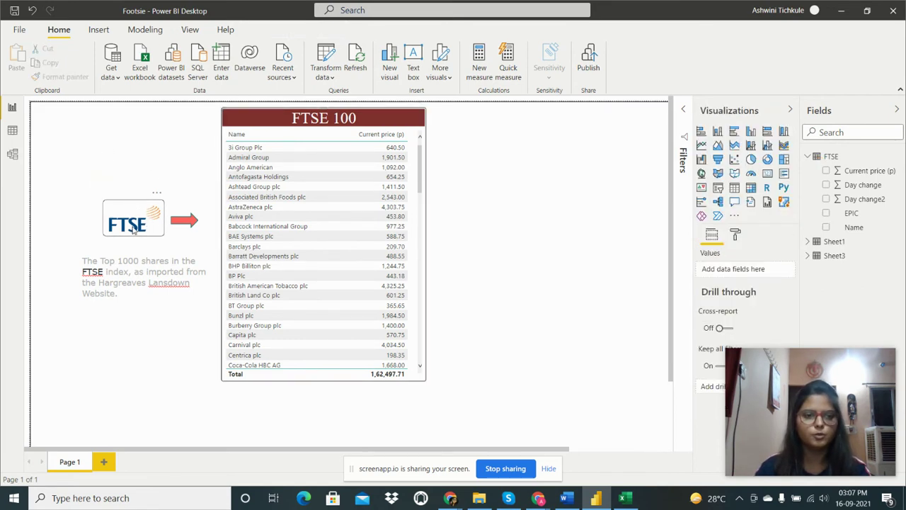
- Start inserting an image from New Volume (D:), cancel it, and select the FTSE logo instead
{"action": "left_click", "coordinate": [98, 30]}
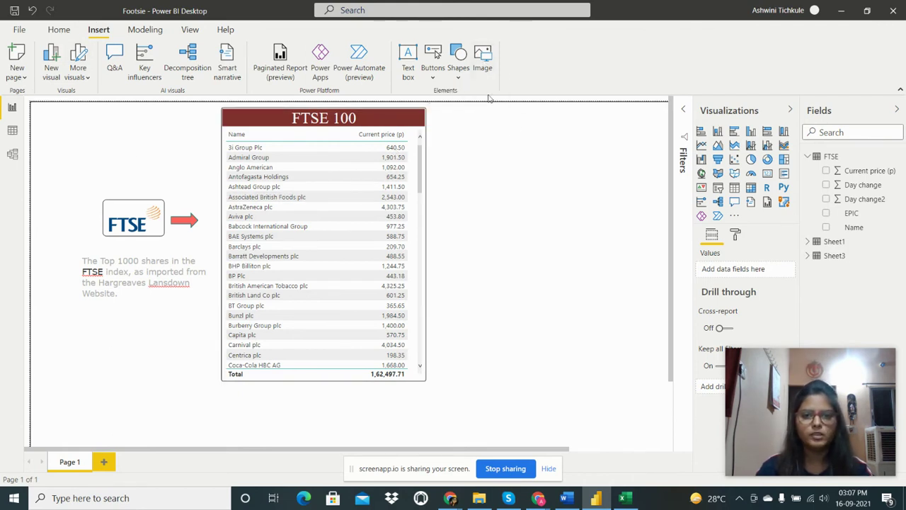
{"action": "left_click", "coordinate": [480, 59]}
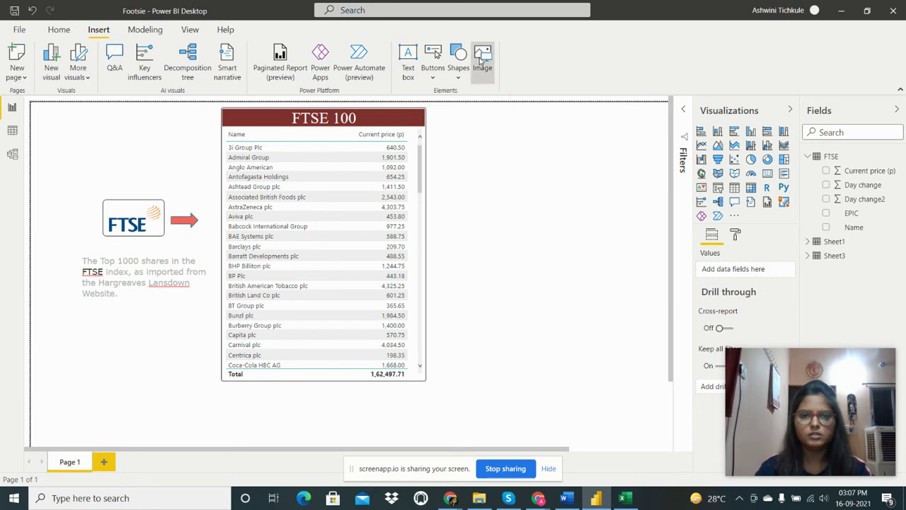
{"action": "left_click", "coordinate": [44, 219]}
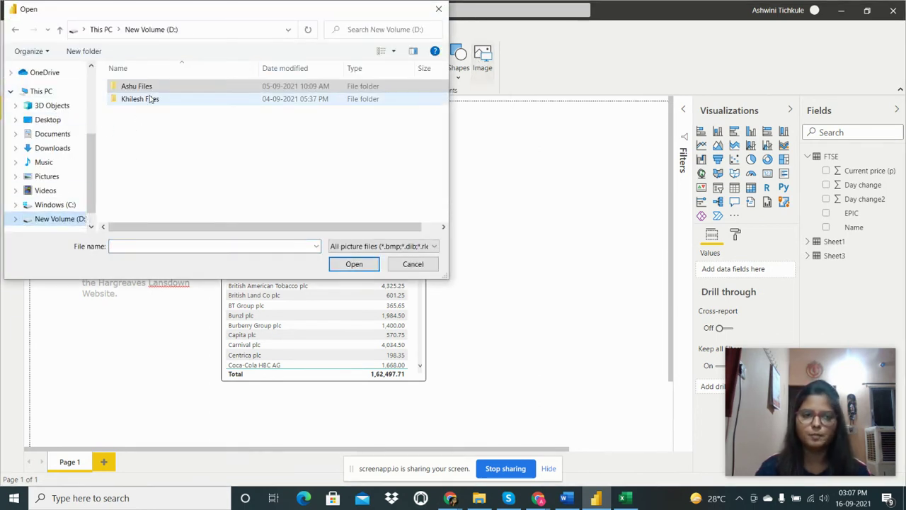
{"action": "left_click", "coordinate": [413, 265]}
{"action": "left_click", "coordinate": [132, 222]}
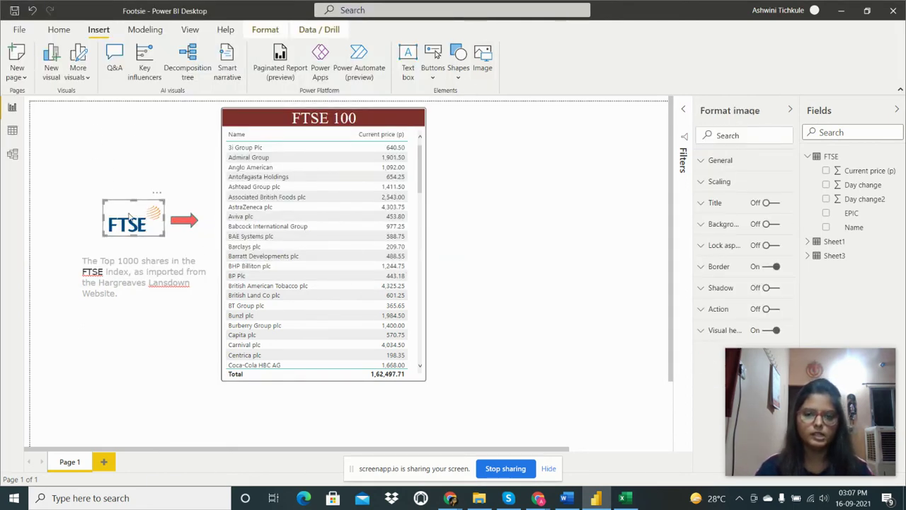
- Select the red arrow and browse the Shapes gallery without changing the shape
{"action": "left_click", "coordinate": [187, 222]}
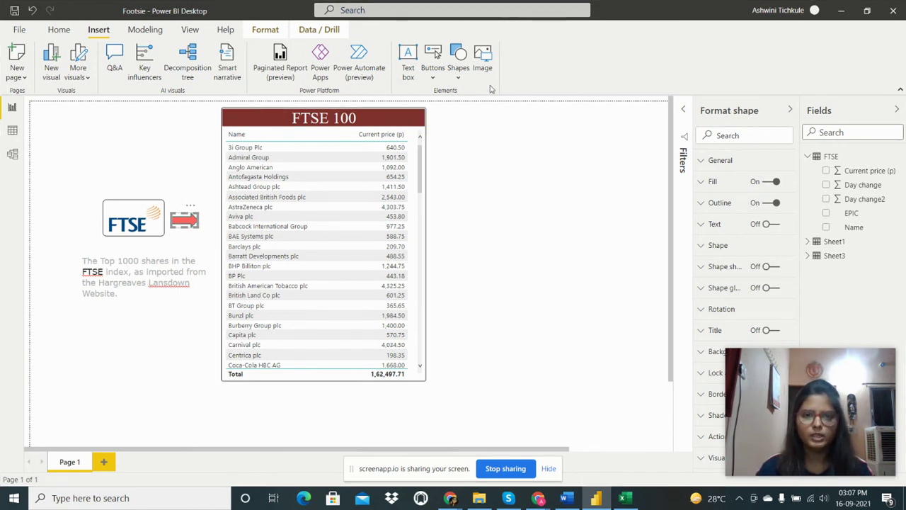
{"action": "left_click", "coordinate": [459, 78]}
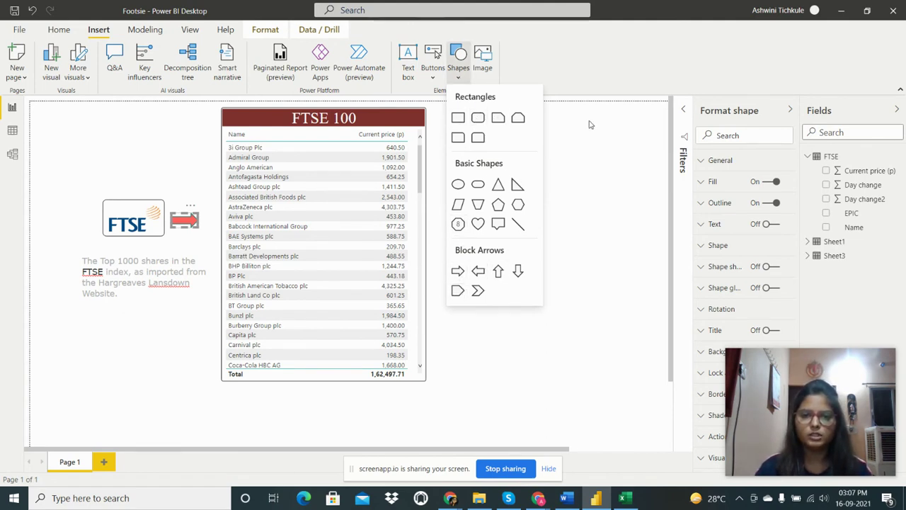
{"action": "left_click", "coordinate": [187, 243]}
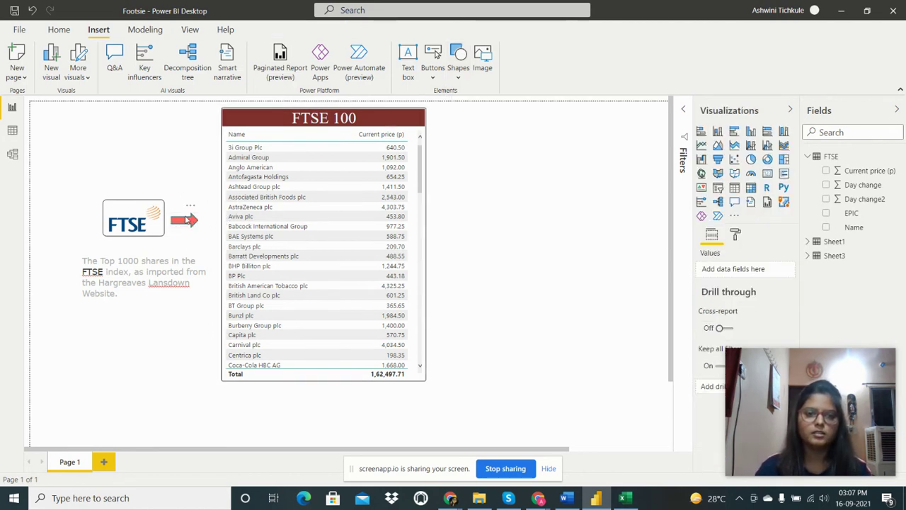
{"action": "left_click", "coordinate": [186, 219]}
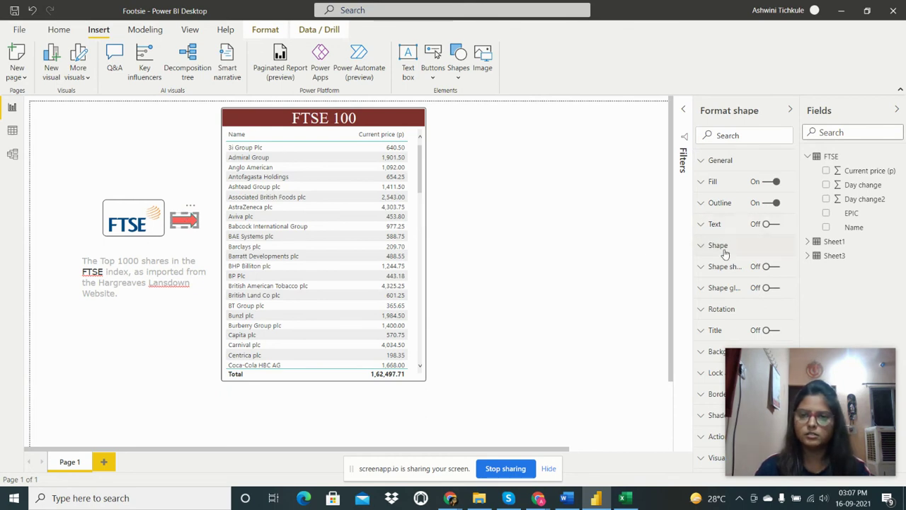
- Check the arrow's Fill settings and try the transparency slider, leaving it solid red
{"action": "left_click", "coordinate": [702, 183]}
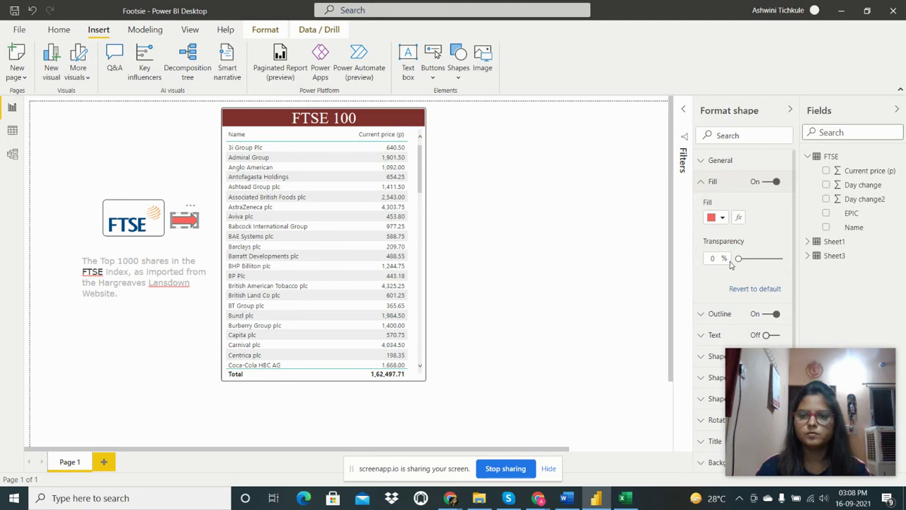
{"action": "left_click_drag", "start_coordinate": [740, 258], "coordinate": [719, 266]}
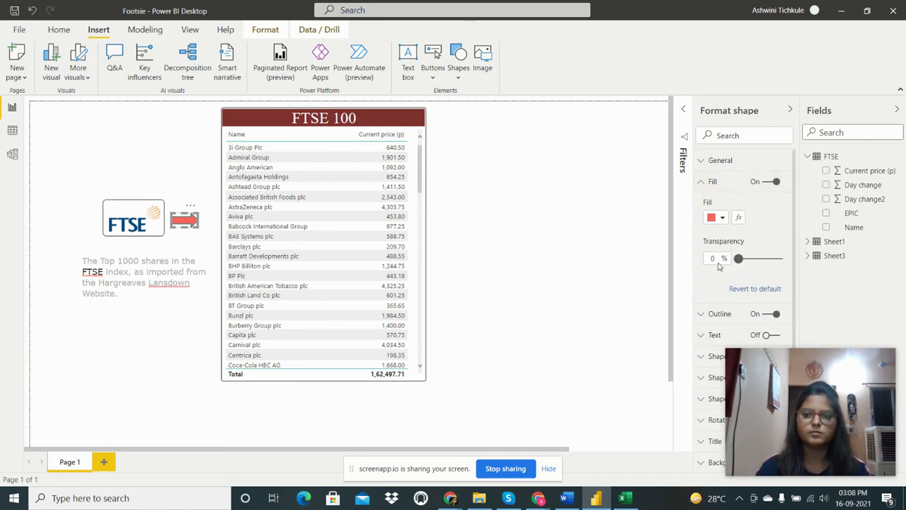
{"action": "left_click", "coordinate": [701, 183]}
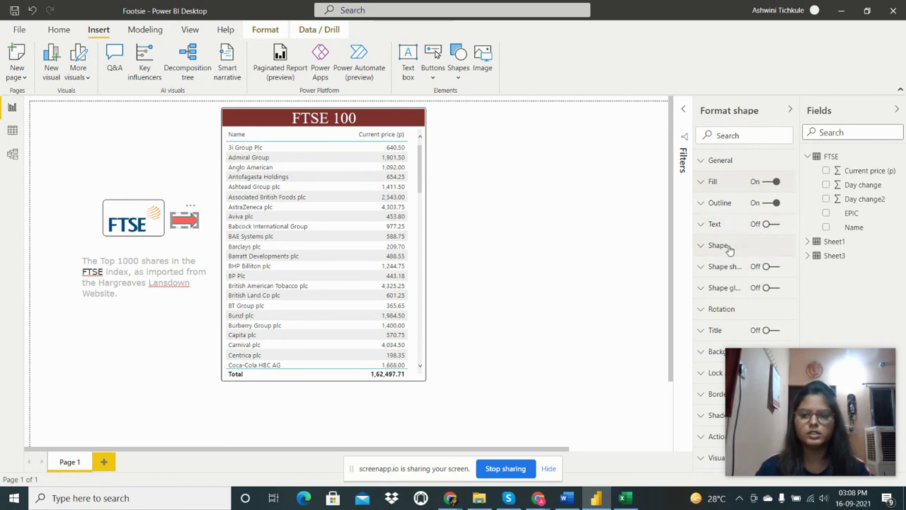
- Review the arrow's Rotation settings, leaving it unrotated, and collapse them
{"action": "left_click", "coordinate": [717, 313]}
{"action": "scroll", "coordinate": [732, 318], "scroll_direction": "down", "scroll_amount": 1}
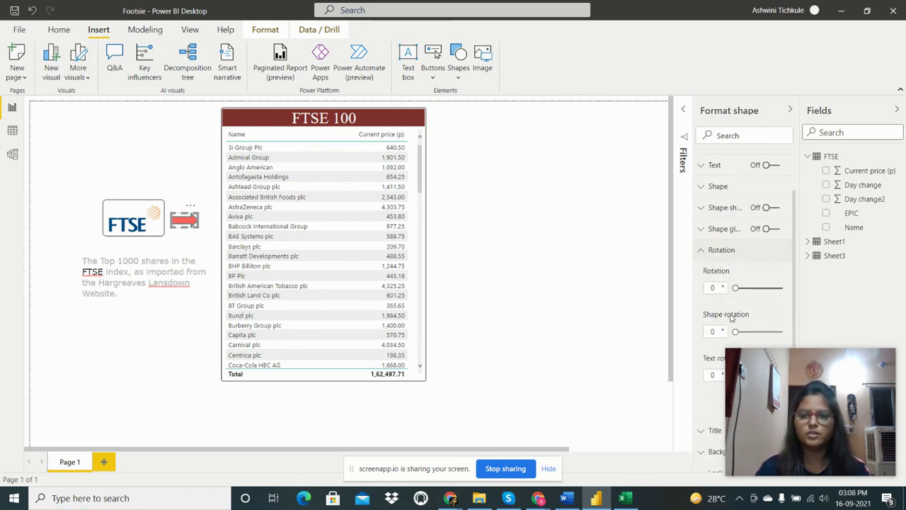
{"action": "scroll", "coordinate": [732, 301], "scroll_direction": "down", "scroll_amount": 2}
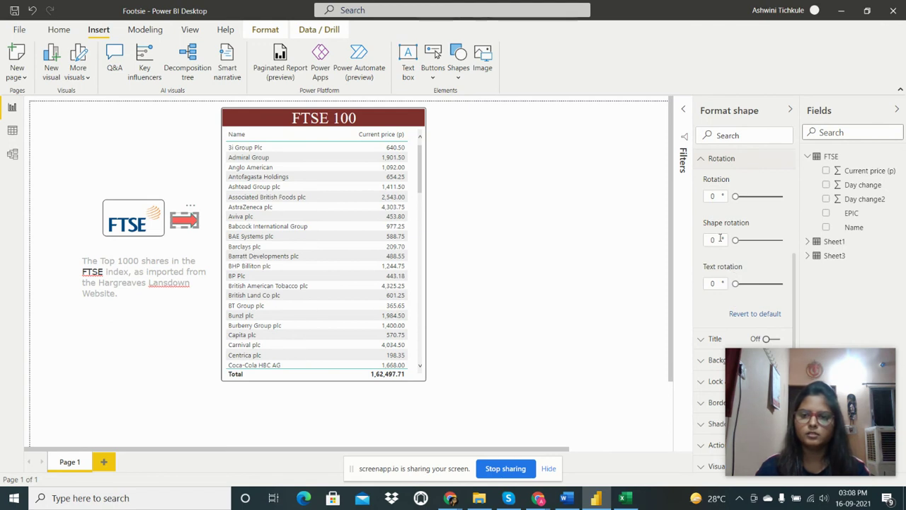
{"action": "scroll", "coordinate": [708, 283], "scroll_direction": "up", "scroll_amount": 3}
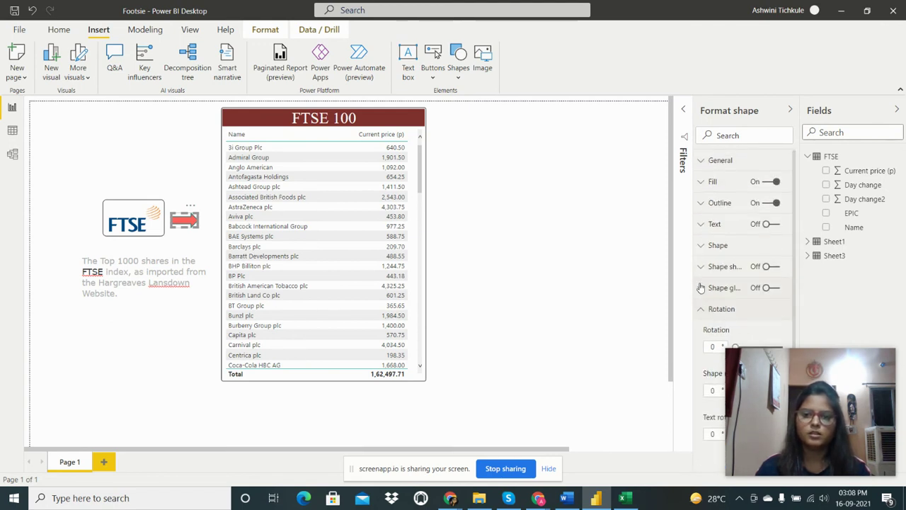
{"action": "left_click", "coordinate": [701, 310]}
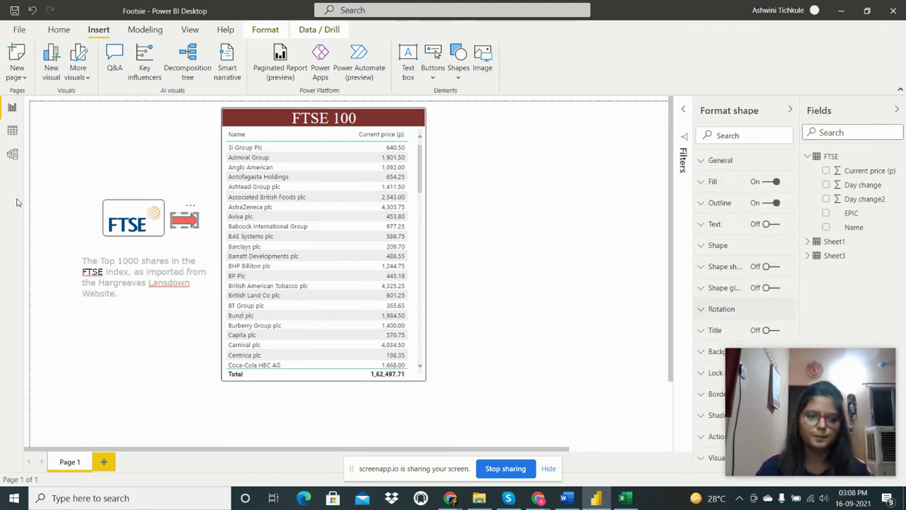
{"action": "left_click", "coordinate": [163, 255]}
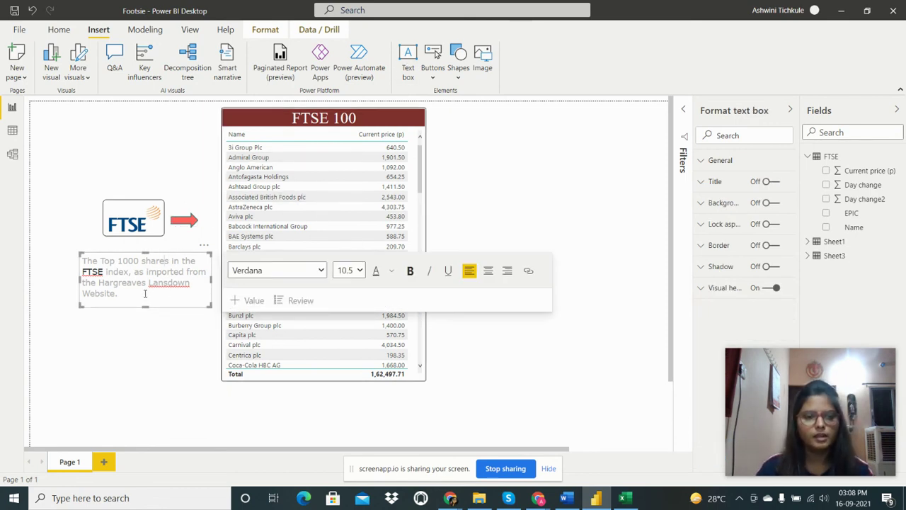
{"action": "left_click", "coordinate": [564, 498]}
{"action": "key", "text": "alt+Tab"}
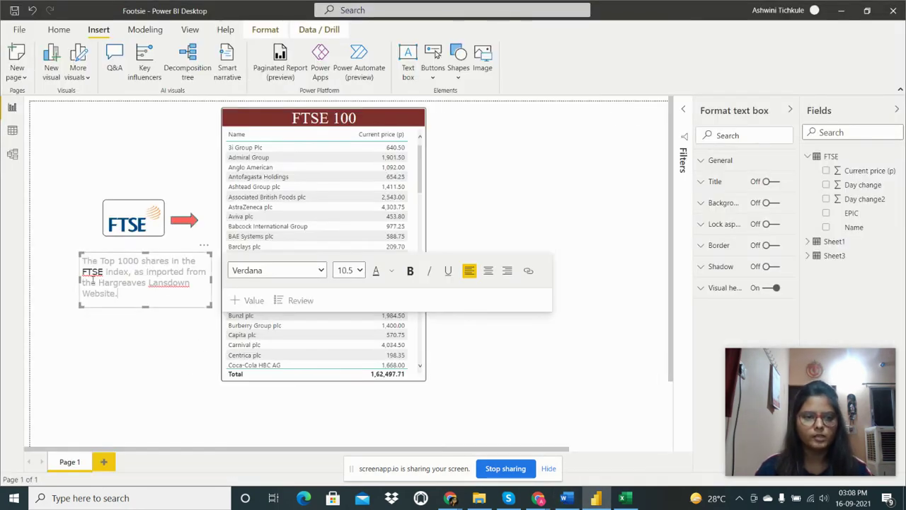
{"action": "left_click_drag", "start_coordinate": [82, 259], "coordinate": [111, 298]}
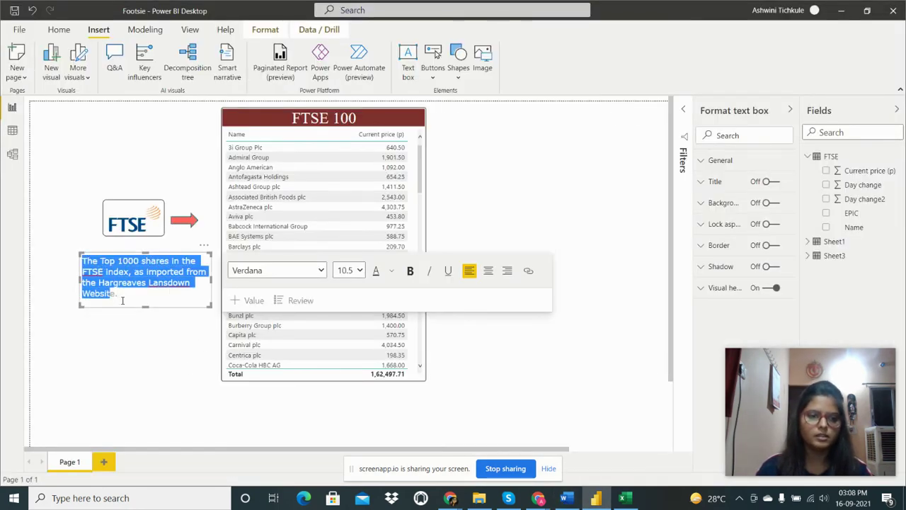
{"action": "type", "text": "The Top 1000 shares in the FTSE index, as imported from the Hargreaves Lansdown Websit"}
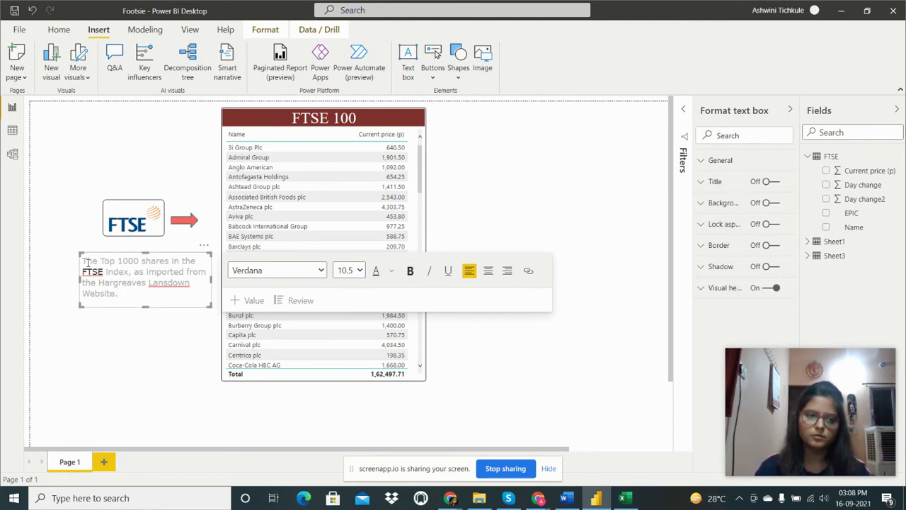
{"action": "left_click_drag", "start_coordinate": [84, 261], "coordinate": [121, 290]}
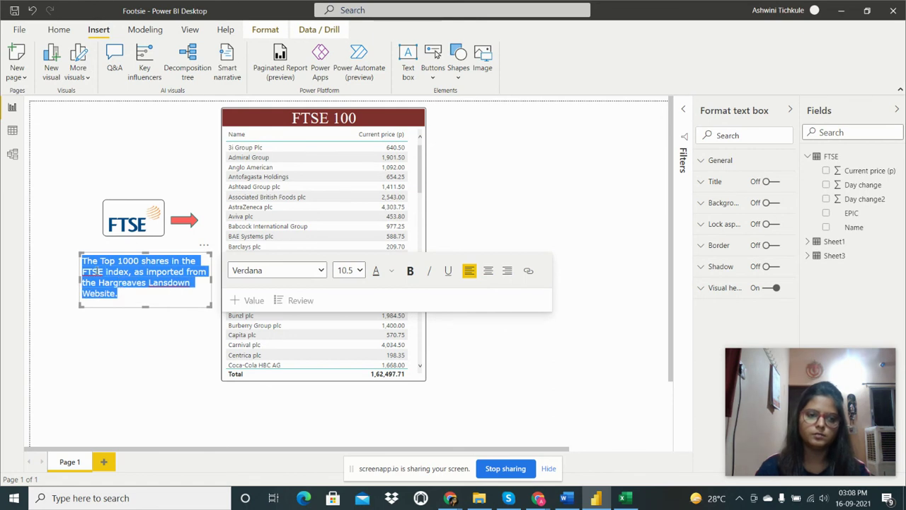
{"action": "left_click", "coordinate": [94, 272]}
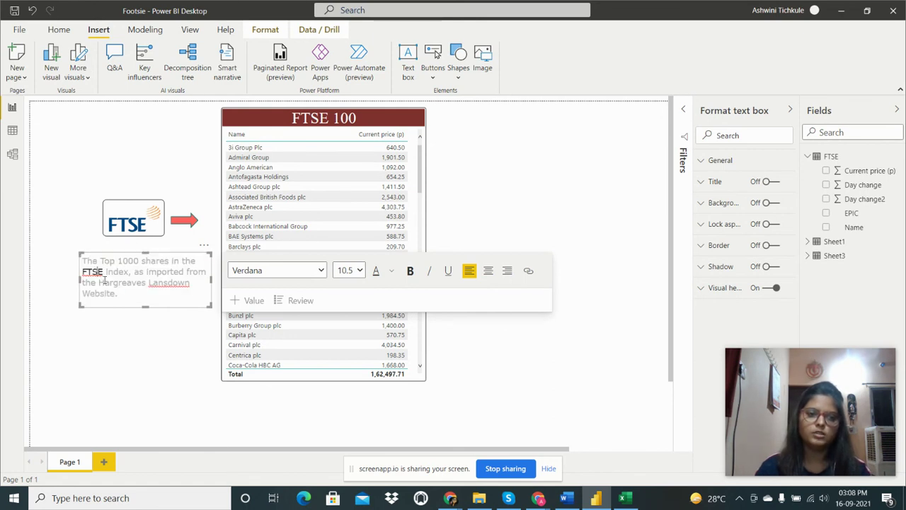
{"action": "left_click_drag", "start_coordinate": [105, 272], "coordinate": [84, 271]}
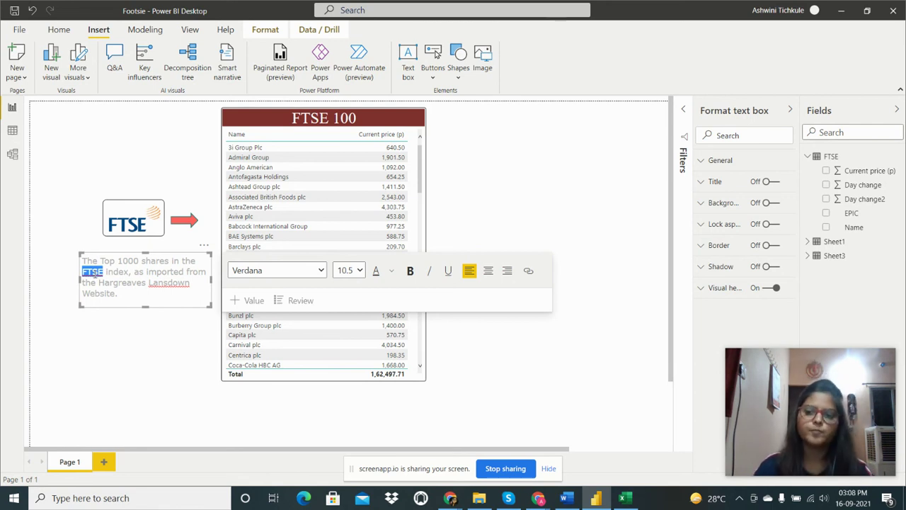
{"action": "left_click", "coordinate": [92, 272]}
{"action": "double_click", "coordinate": [93, 272]}
{"action": "left_click", "coordinate": [93, 272]}
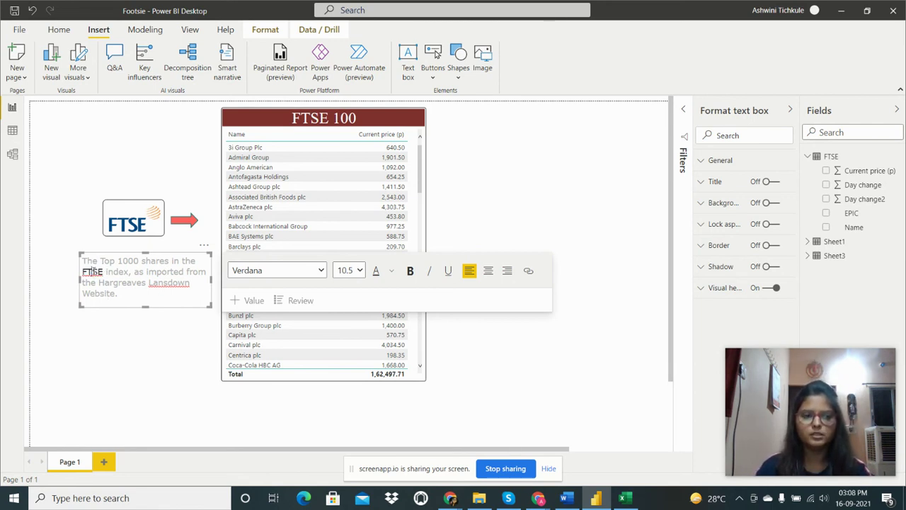
{"action": "left_click", "coordinate": [112, 344]}
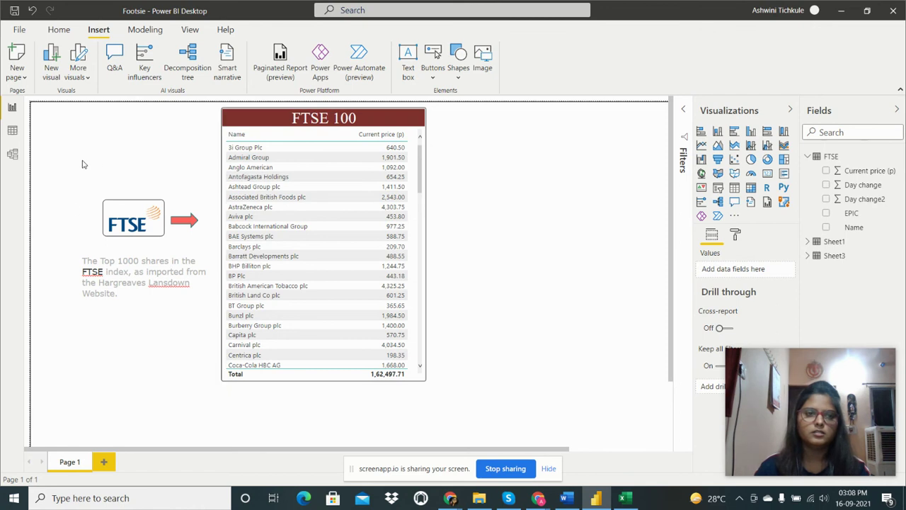
{"action": "left_click", "coordinate": [424, 177]}
{"action": "left_click", "coordinate": [485, 175]}
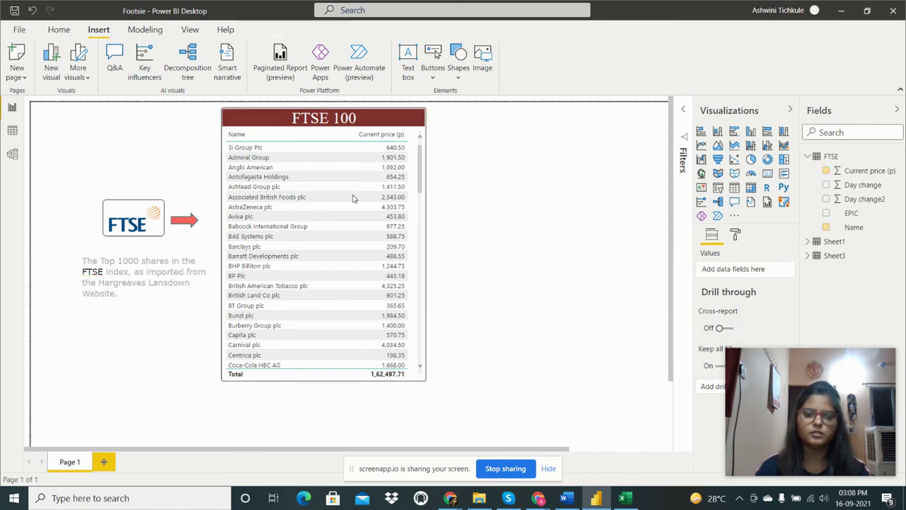